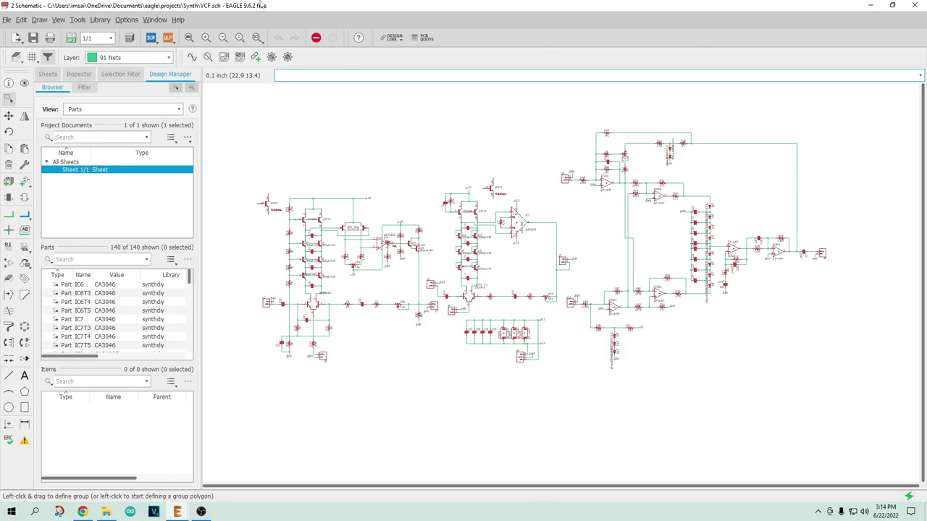
Examine the transistor ladder filter between J2 and J3, including its CA3080E output stage and the control input J4
scroll(242, 265, up, 2)
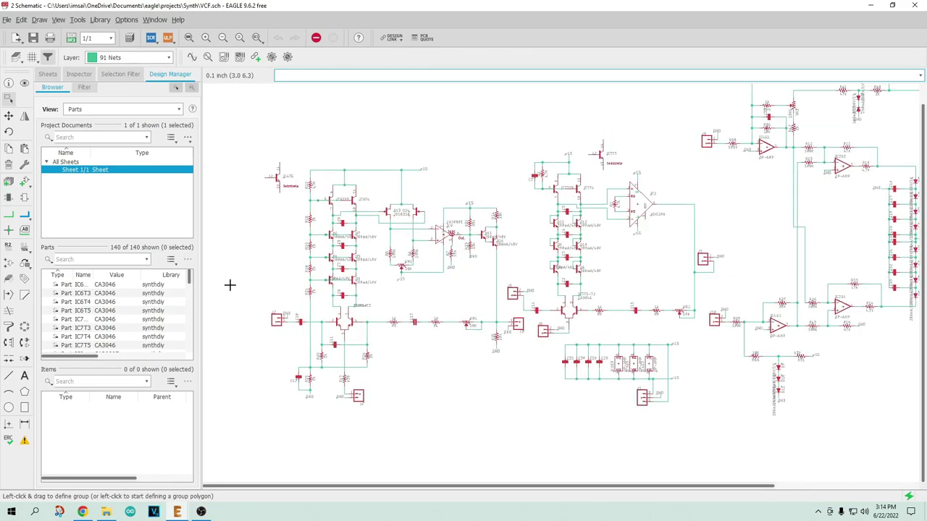
scroll(230, 285, up, 2)
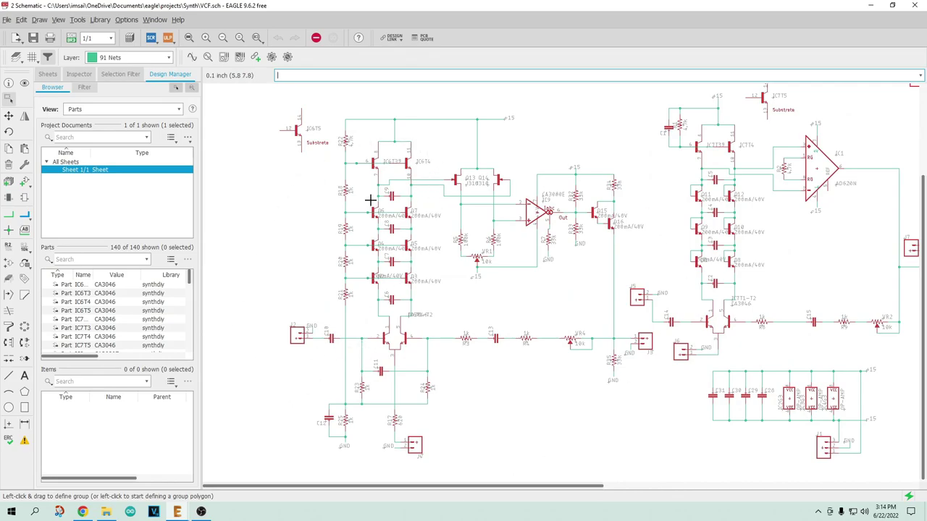
scroll(363, 321, up, 1)
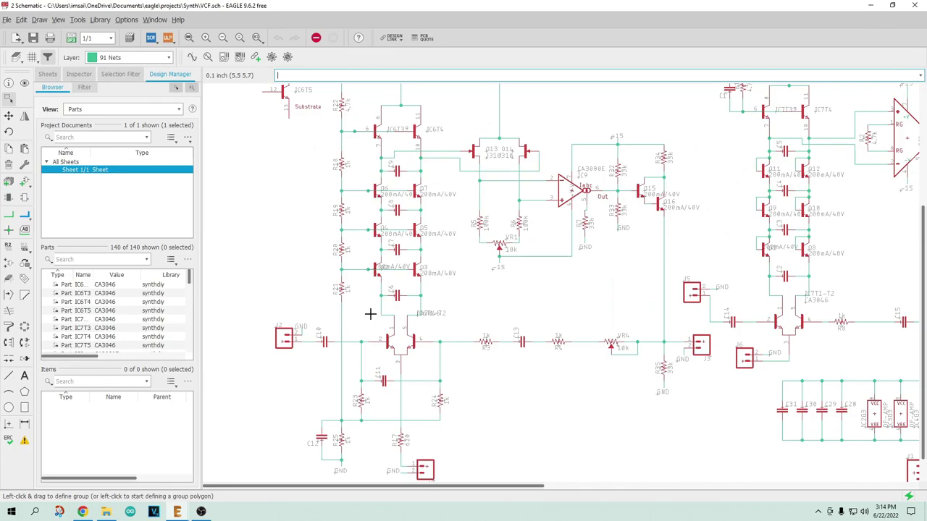
scroll(369, 313, down, 1)
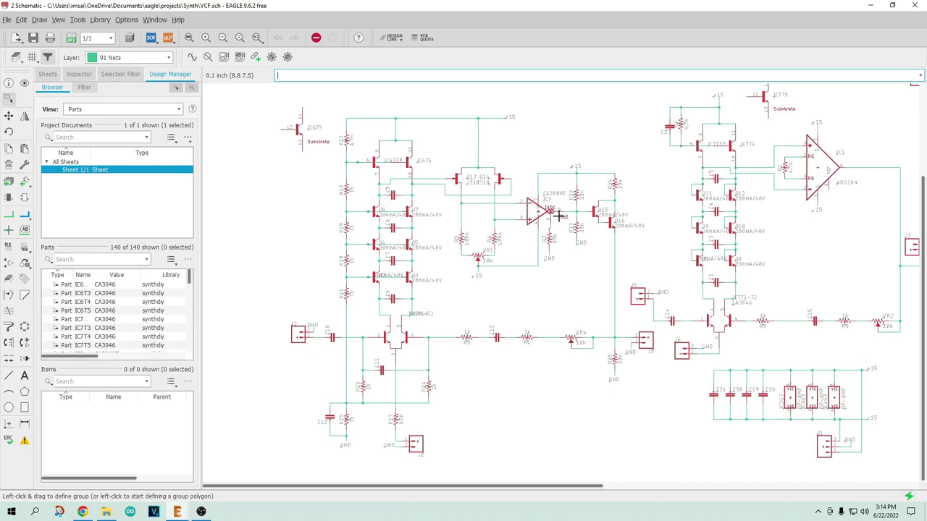
scroll(595, 224, up, 2)
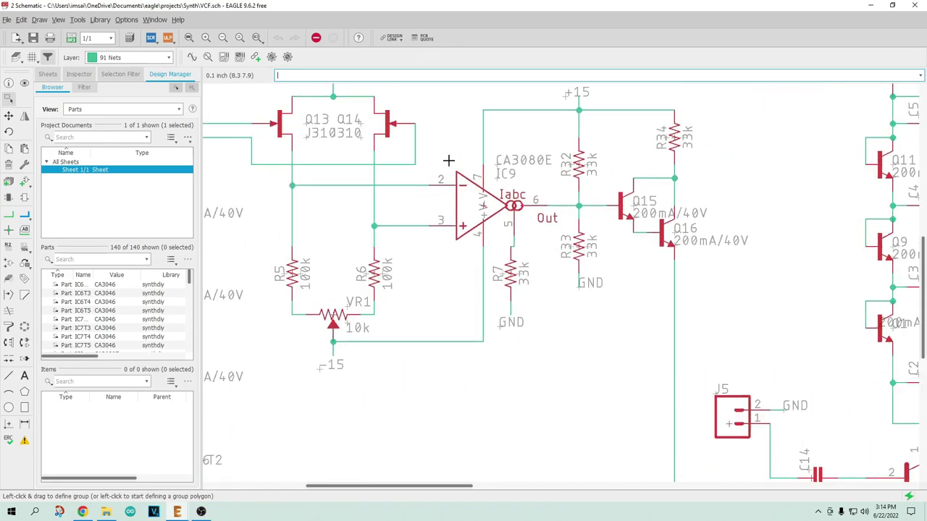
scroll(490, 190, down, 2)
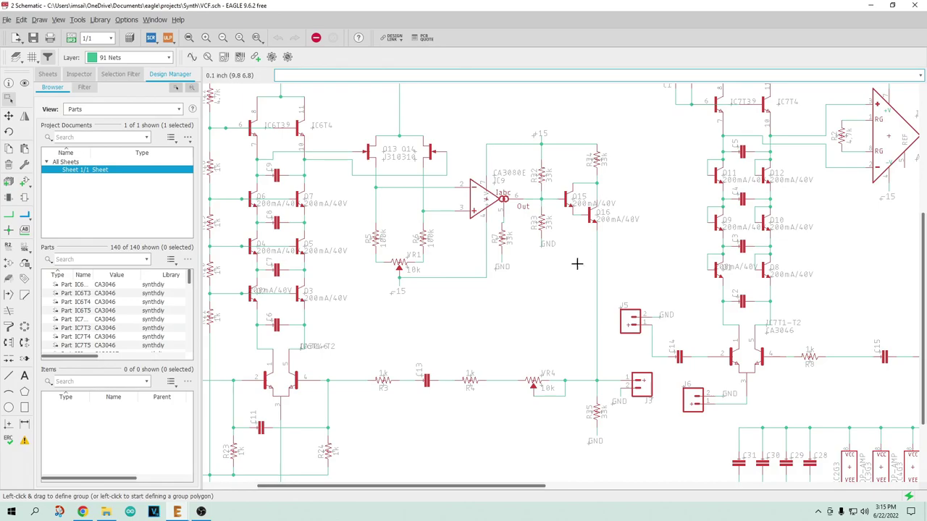
scroll(581, 269, down, 1)
scroll(581, 270, down, 1)
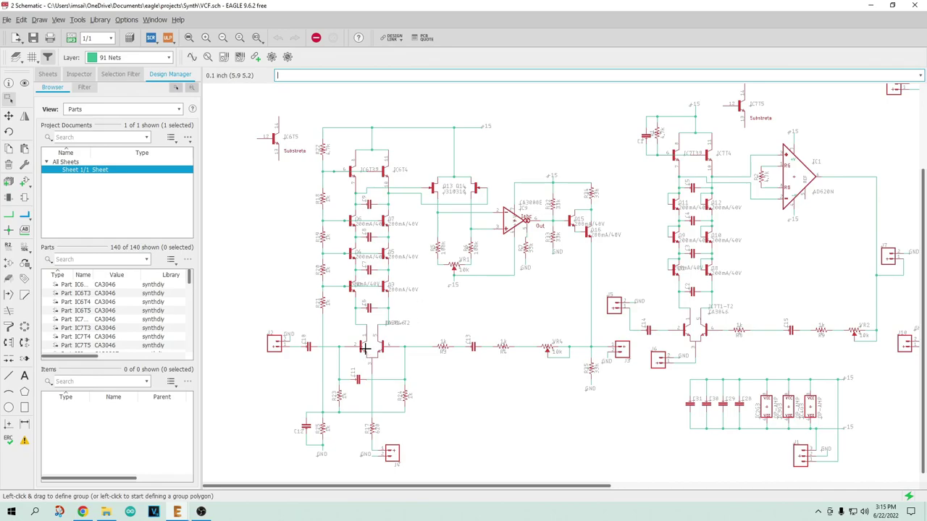
scroll(383, 400, down, 1)
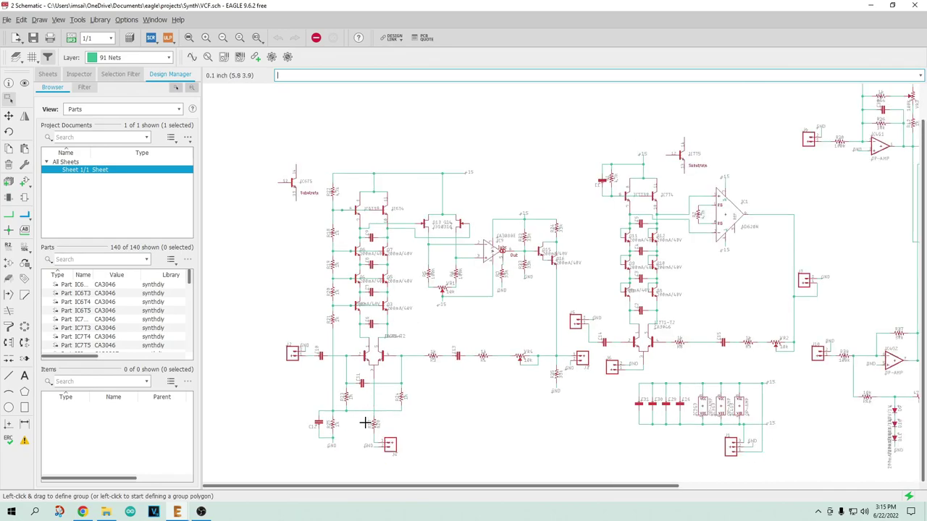
scroll(369, 464, up, 2)
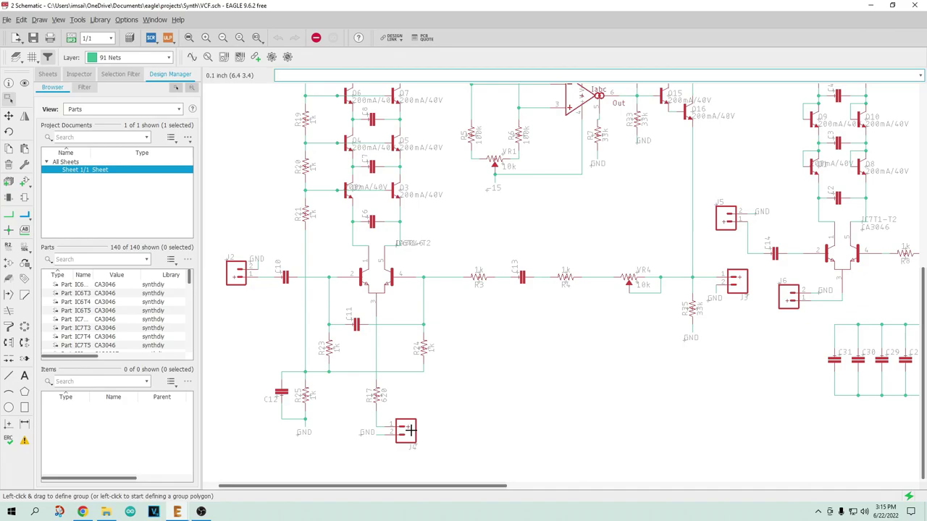
scroll(411, 422, down, 1)
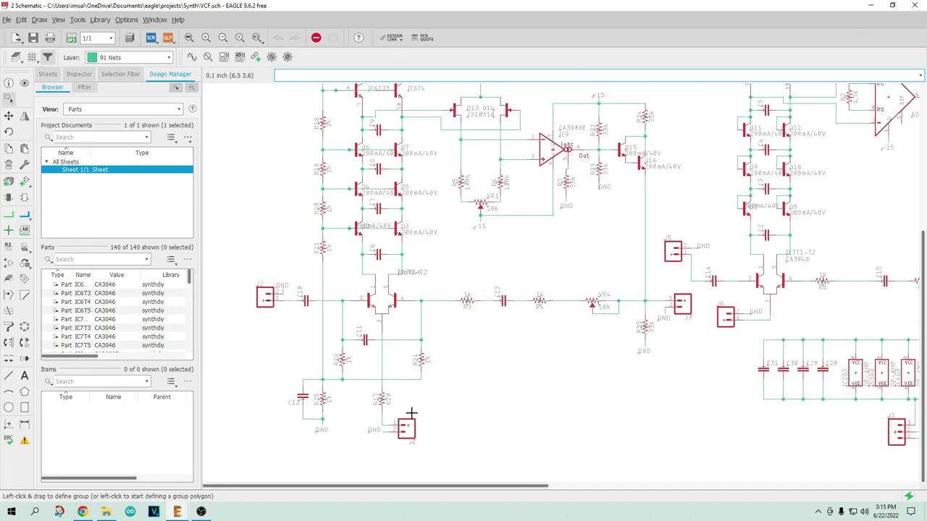
scroll(399, 411, up, 2)
Examine the second ladder filter from inputs J5 and J6 through the AD620N amplifier to output J7
scroll(398, 411, down, 4)
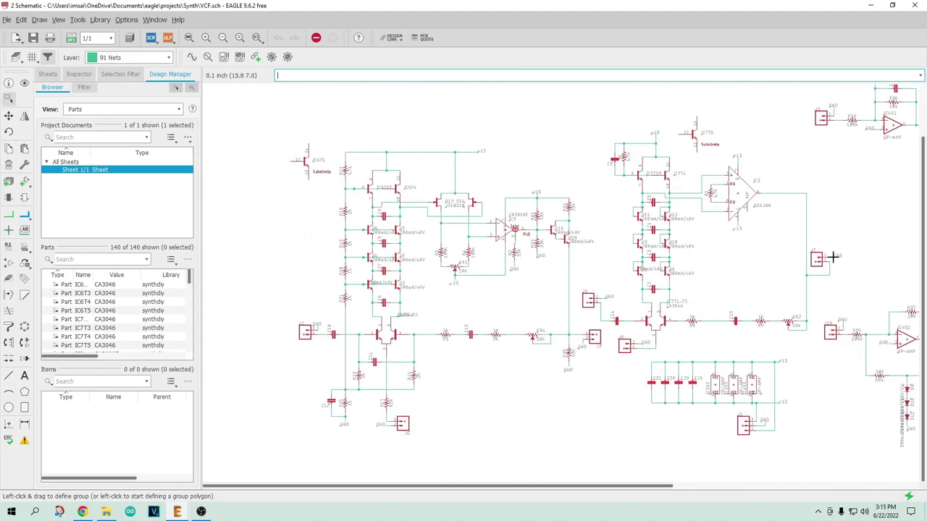
scroll(824, 259, up, 2)
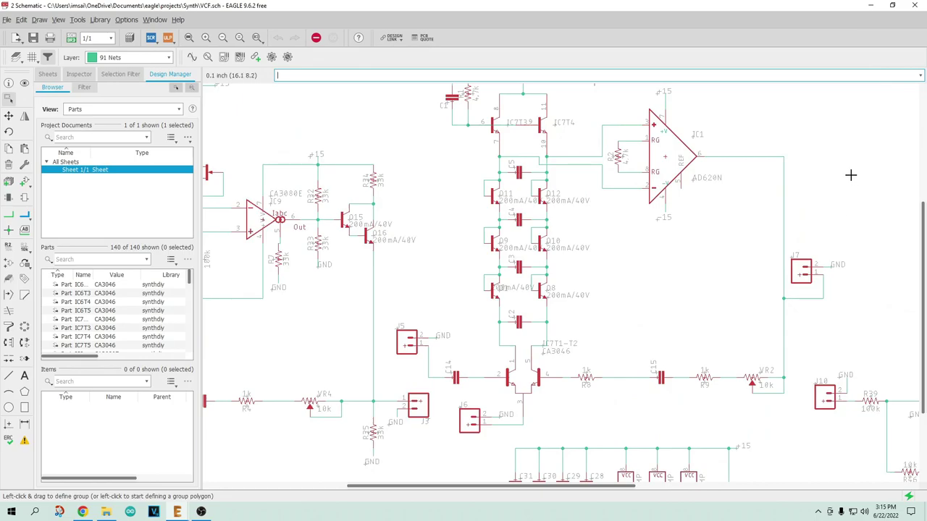
scroll(848, 174, down, 1)
drag(389, 492, 485, 491)
scroll(645, 252, up, 1)
scroll(645, 252, up, 2)
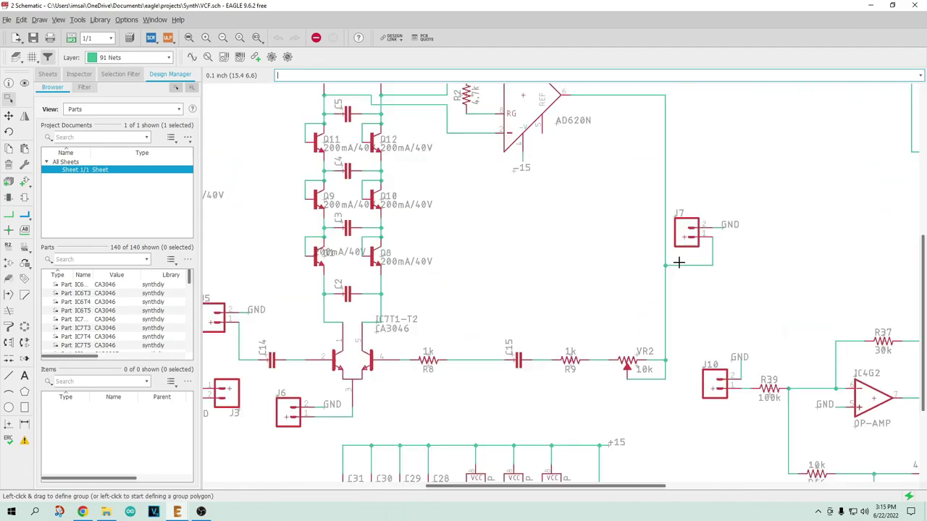
scroll(659, 265, down, 1)
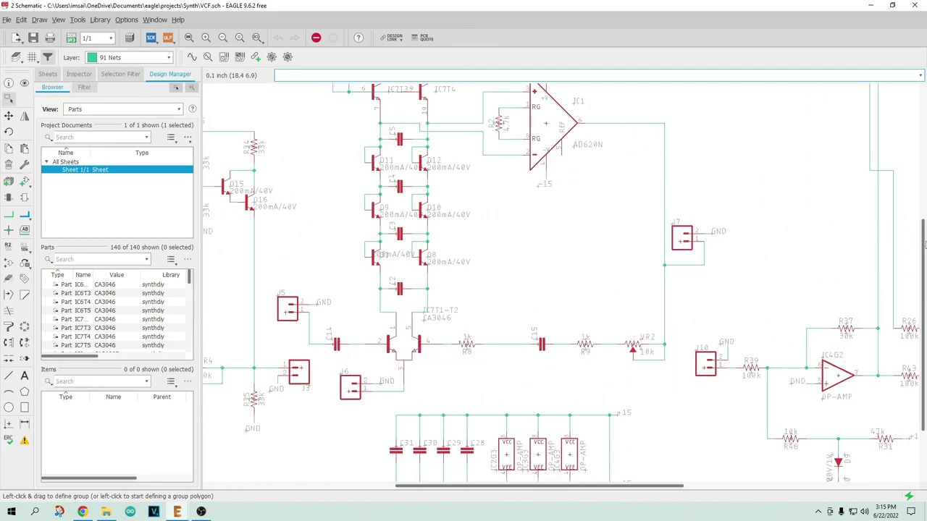
drag(923, 235, 923, 197)
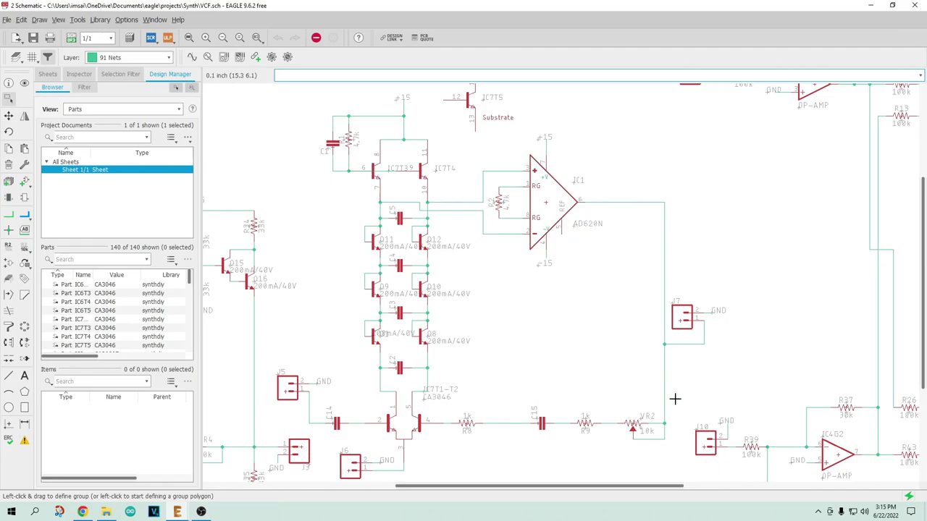
Examine the op-amp filter circuit, following its inputs through the D1 to D8 diode chain and feedback path to output J8
scroll(409, 355, down, 2)
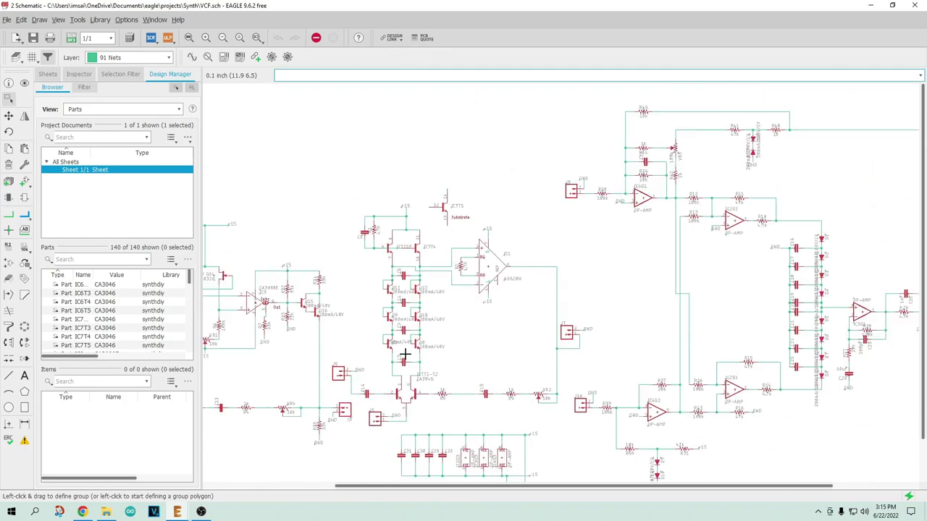
scroll(404, 354, down, 3)
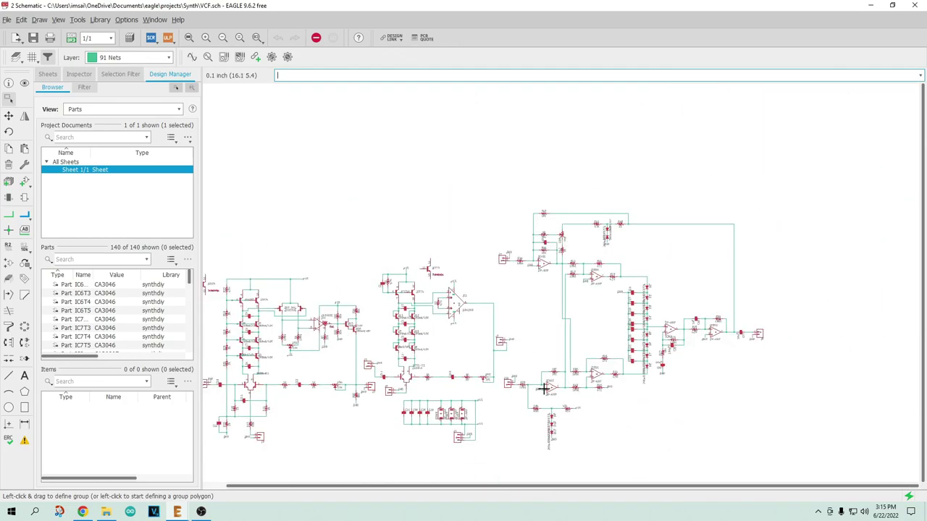
scroll(849, 412, up, 1)
scroll(870, 287, up, 1)
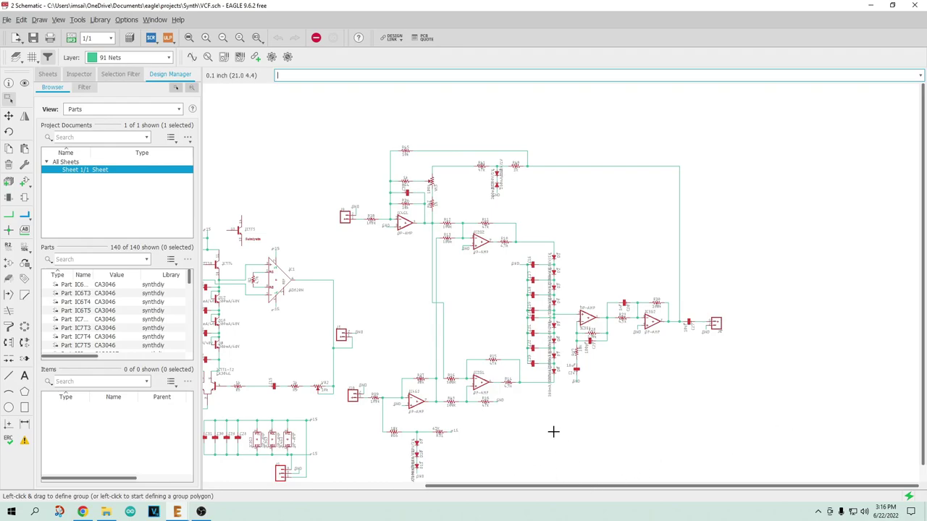
scroll(510, 438, up, 1)
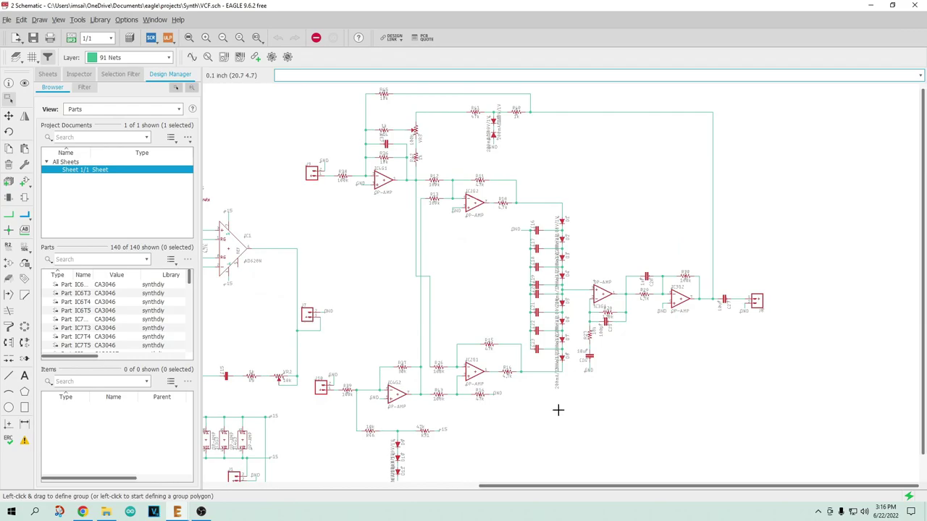
scroll(656, 314, up, 2)
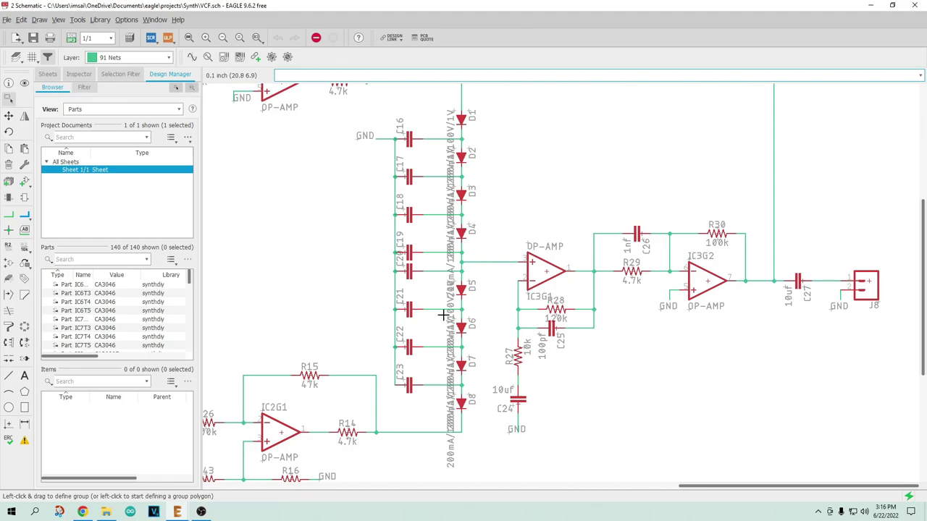
scroll(443, 315, down, 1)
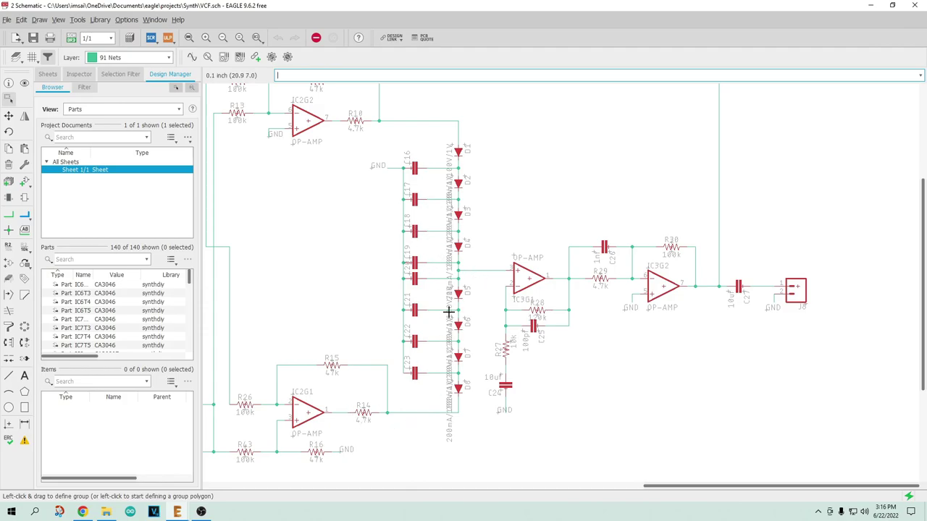
scroll(449, 311, down, 3)
scroll(345, 220, up, 2)
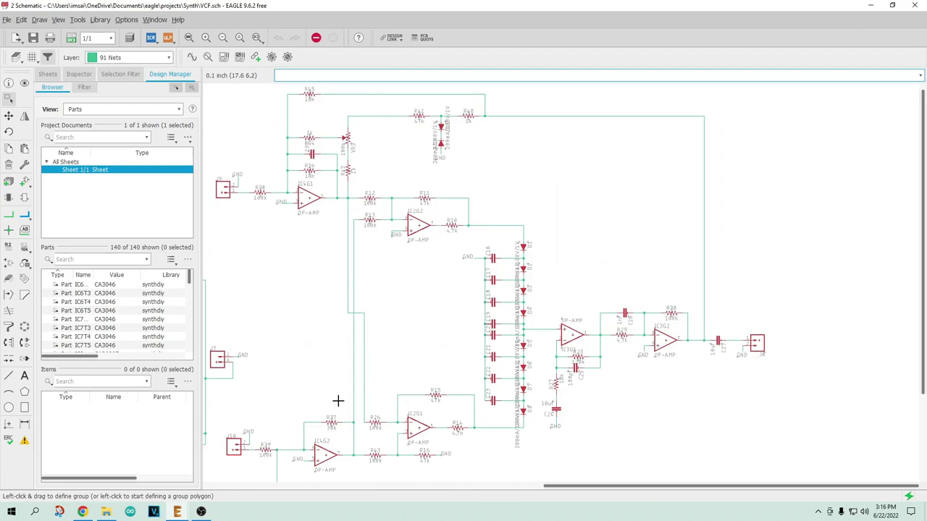
scroll(337, 400, up, 2)
scroll(337, 401, down, 3)
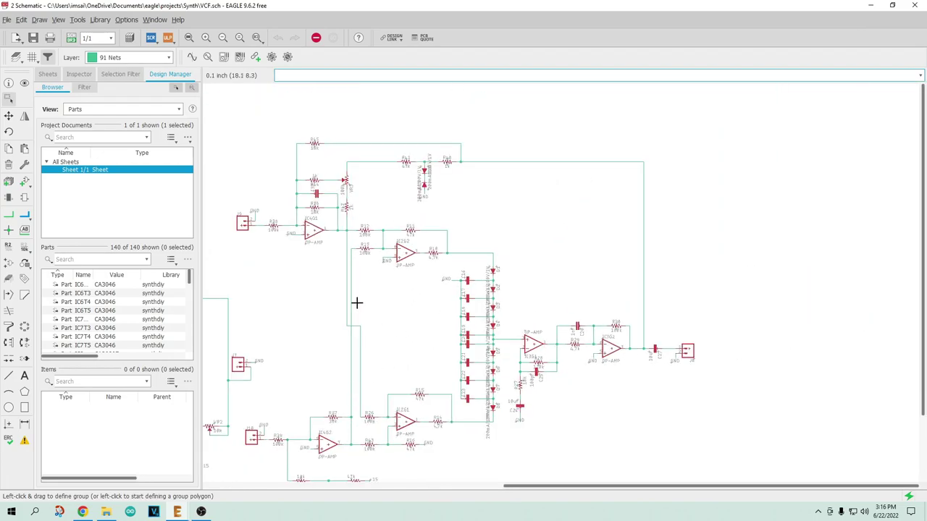
scroll(336, 290, down, 1)
scroll(350, 346, down, 1)
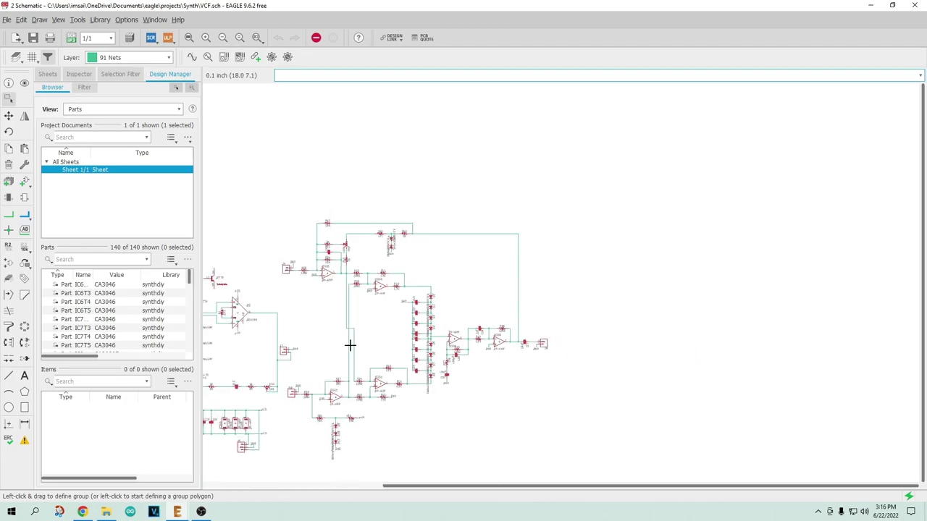
scroll(349, 346, down, 1)
scroll(358, 336, up, 2)
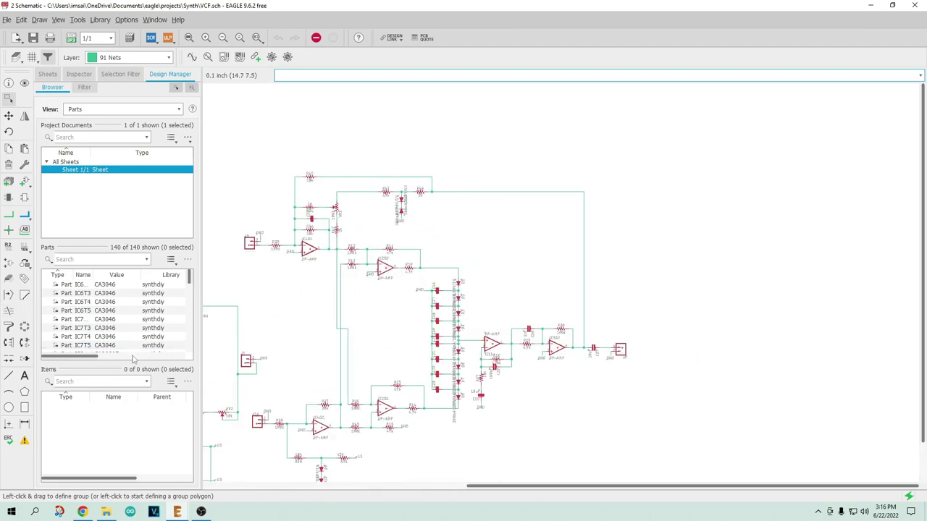
scroll(375, 405, up, 2)
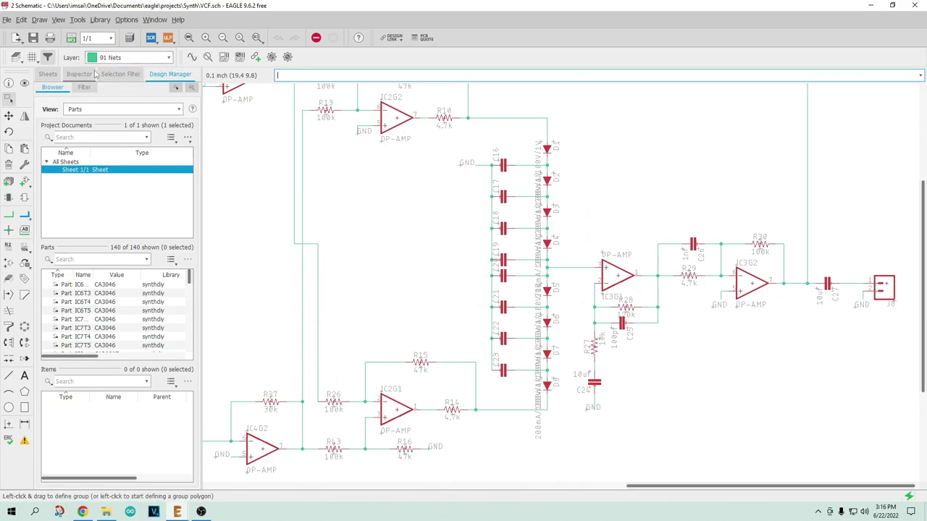
View the board layout of the three VCF circuits and return to the schematic
click(71, 38)
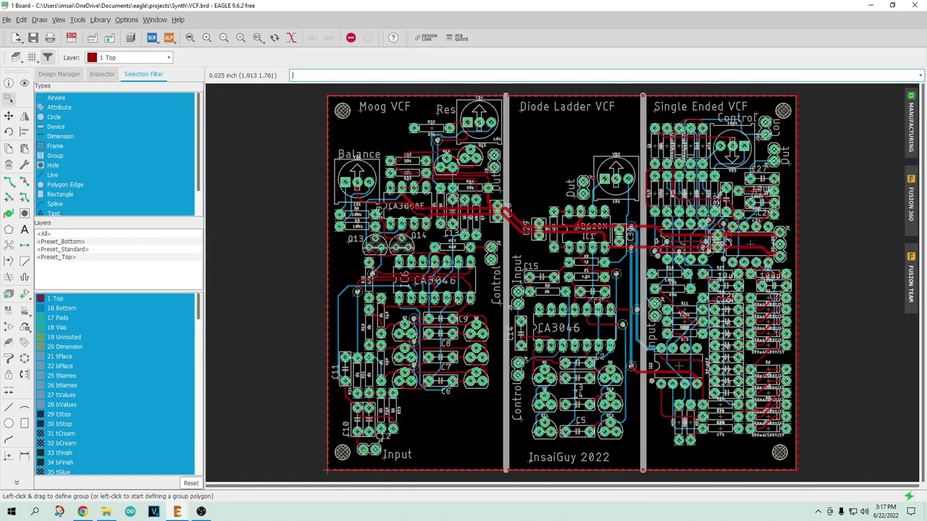
click(71, 37)
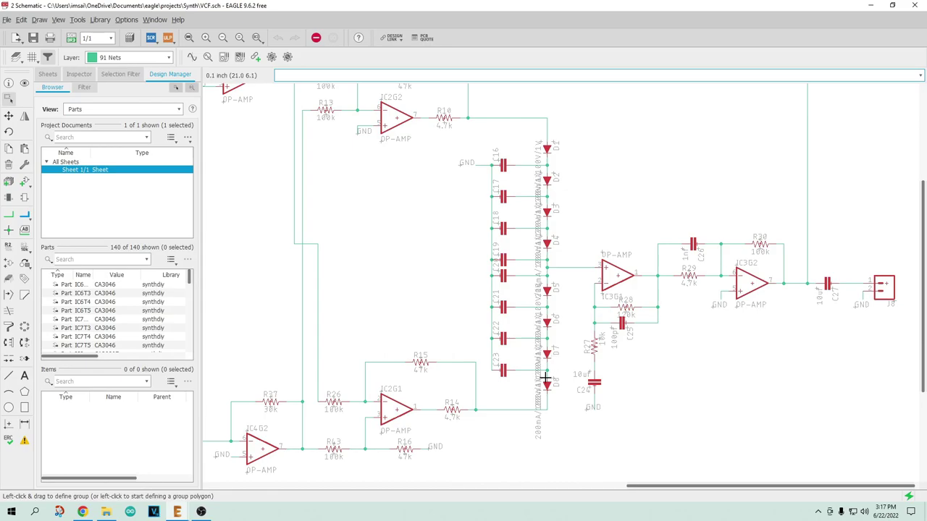
Examine the power section with connector J1, capacitors C28 to C31 and the op-amp supply pins, and review the whole schematic
scroll(546, 378, down, 5)
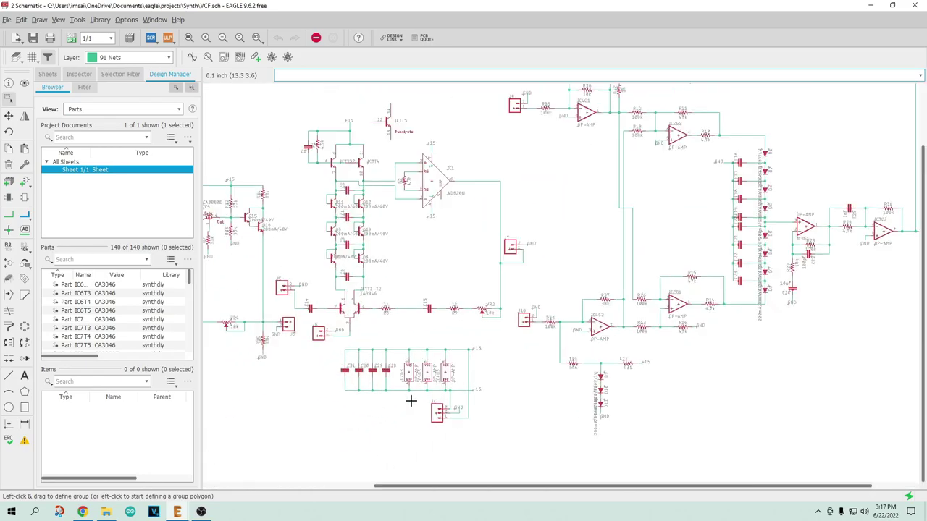
scroll(411, 400, up, 5)
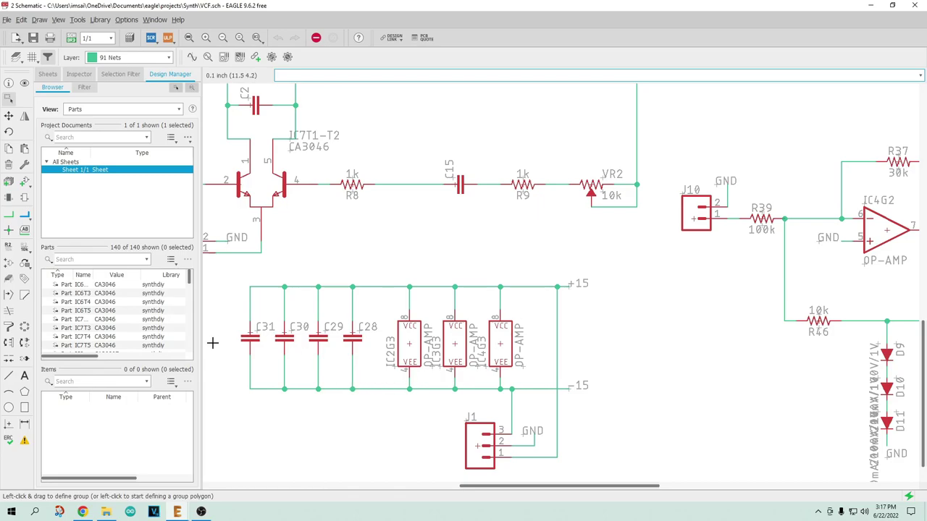
scroll(266, 324, down, 3)
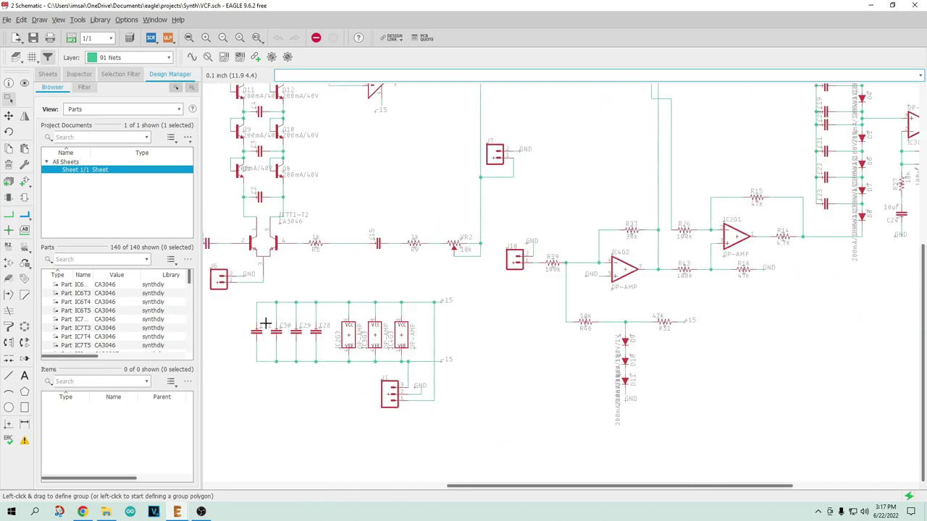
scroll(246, 344, up, 3)
scroll(247, 343, down, 3)
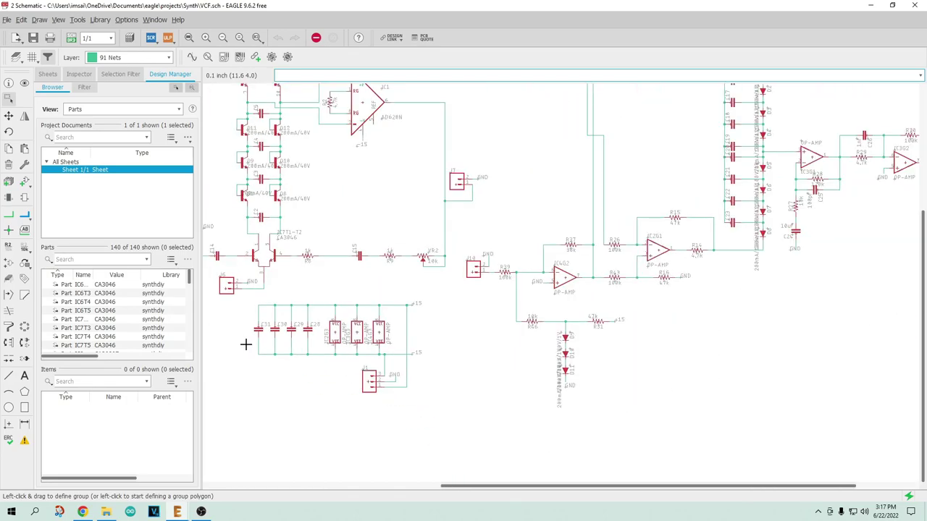
scroll(236, 321, down, 3)
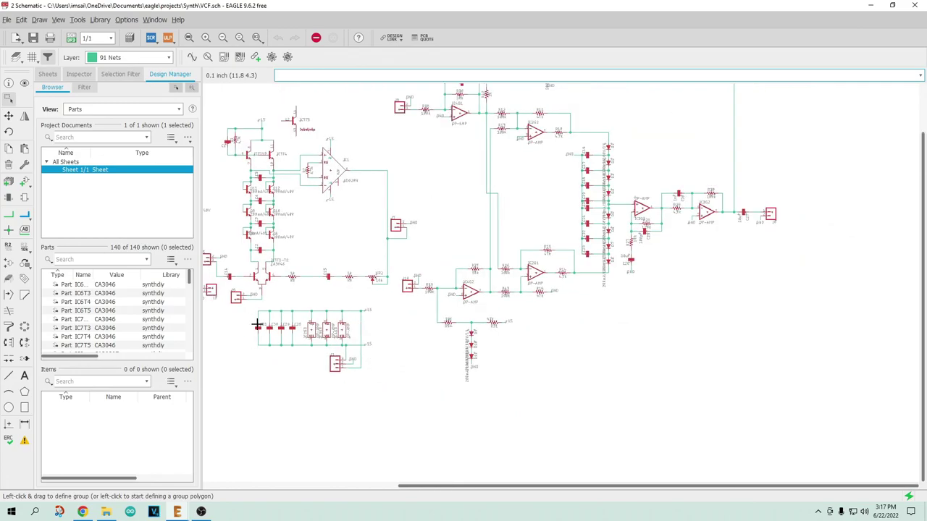
scroll(532, 255, down, 1)
scroll(381, 249, down, 1)
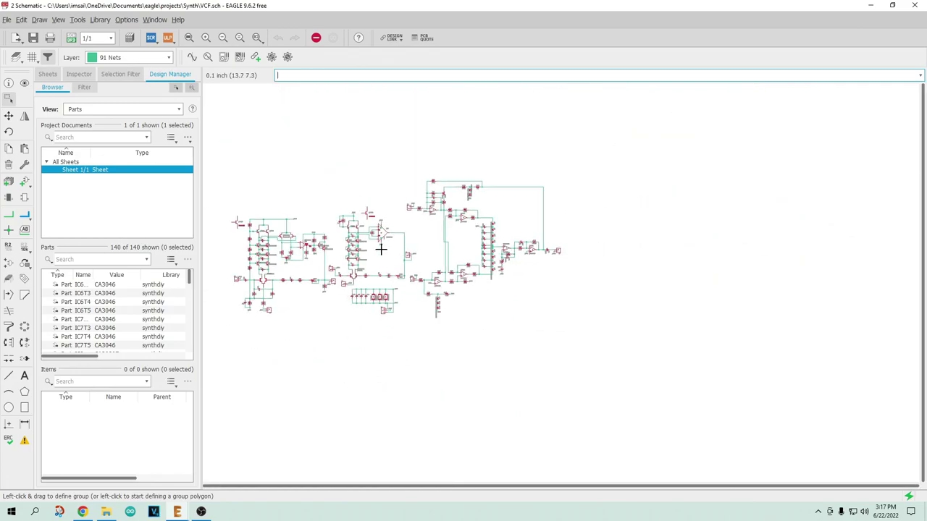
scroll(247, 246, up, 4)
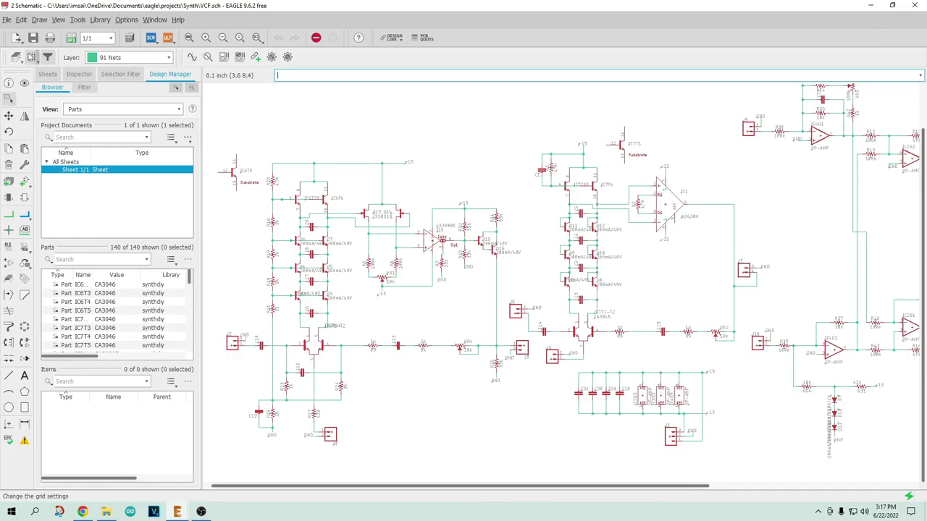
Open the Oscilators.sch schematic together with its matching board file
click(16, 38)
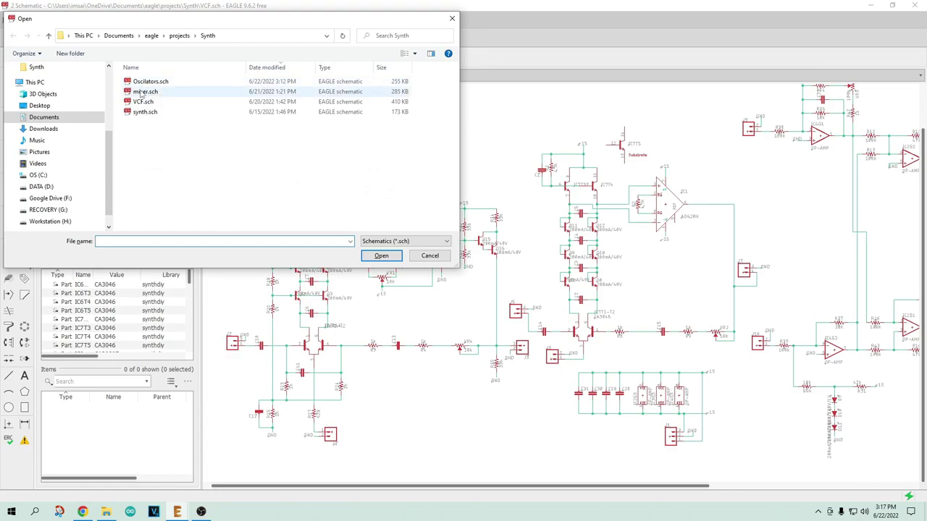
double_click(144, 81)
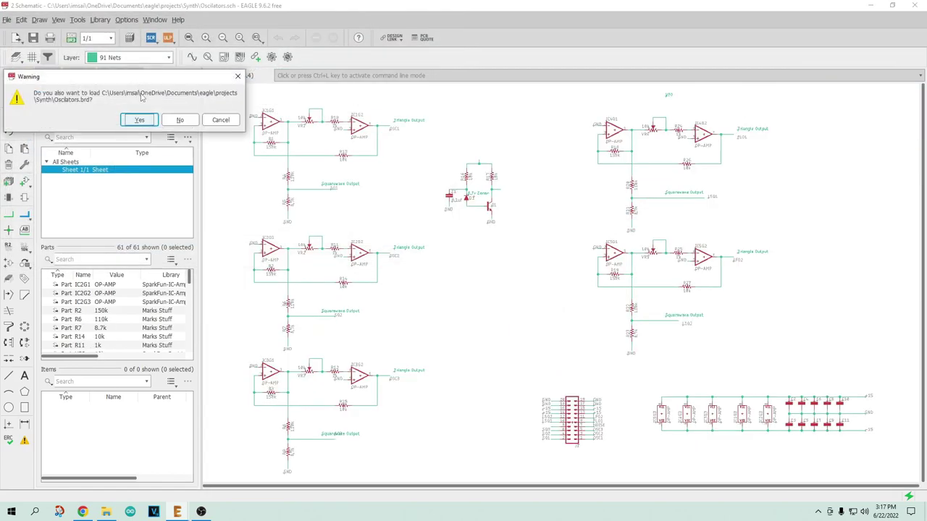
click(140, 120)
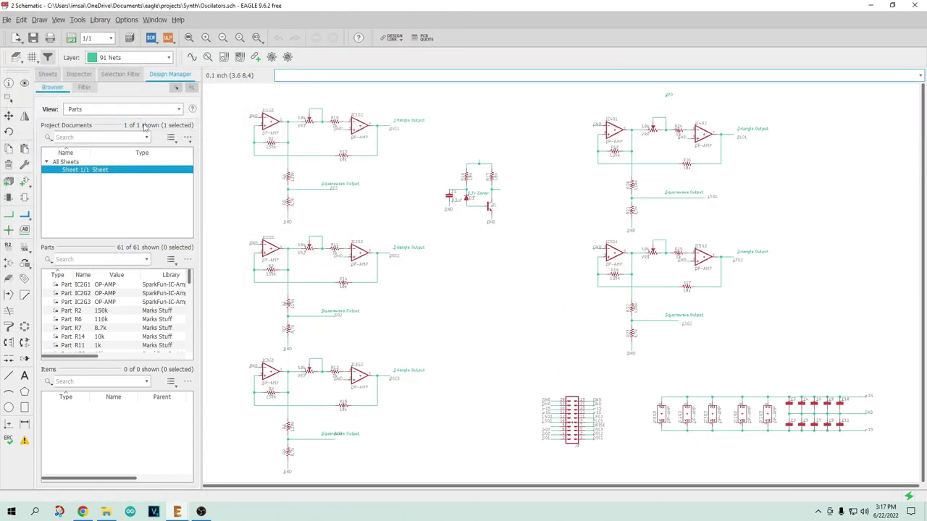
key(ctrl+g)
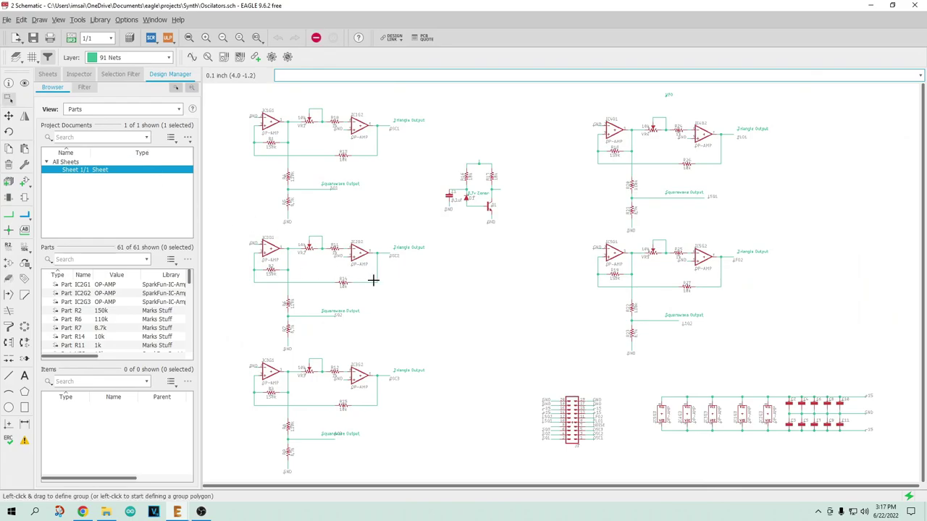
Examine the first oscillator circuit from IC1G1 through VR1, R10 and IC1G2 to its triangle and squarewave outputs
scroll(255, 110, up, 6)
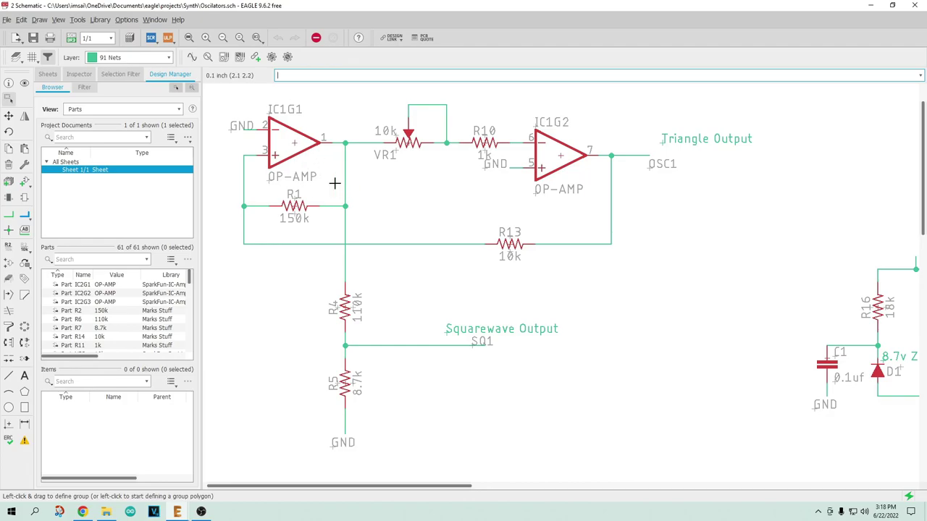
scroll(435, 158, down, 3)
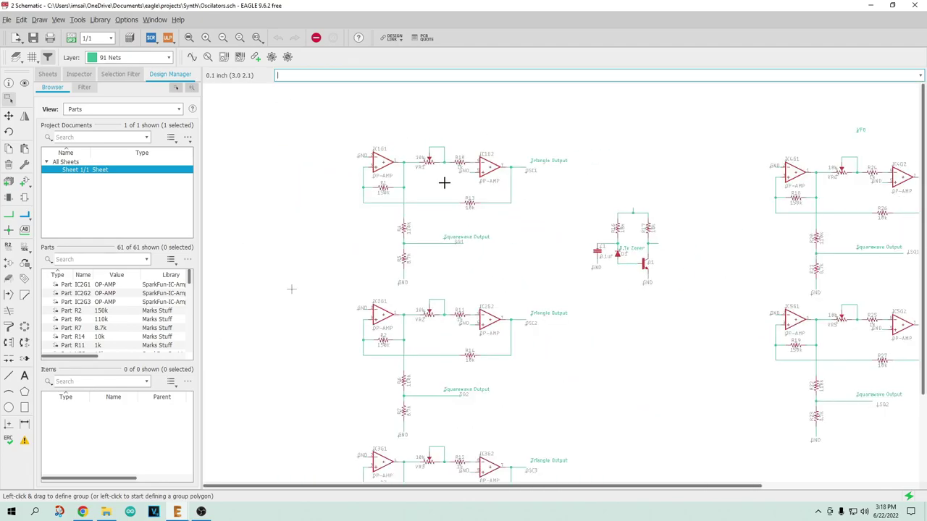
scroll(443, 182, down, 1)
scroll(472, 132, up, 5)
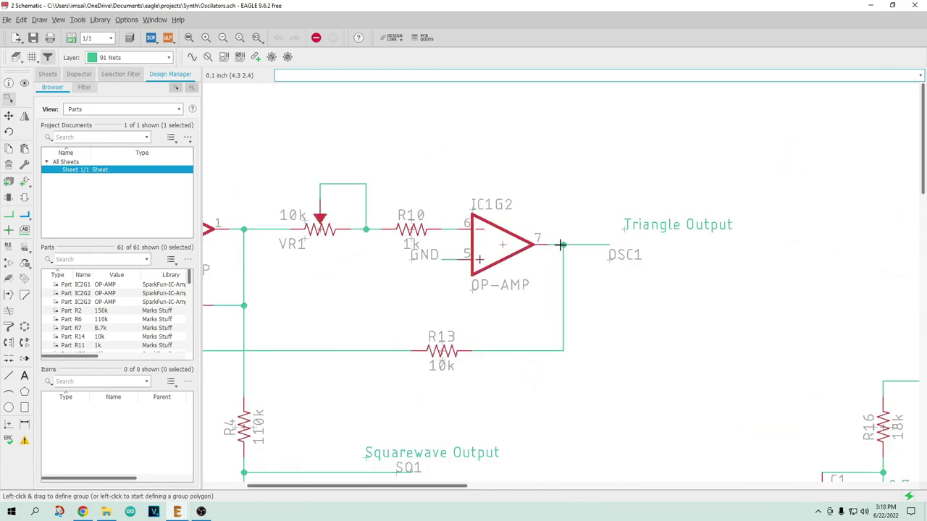
scroll(559, 246, down, 3)
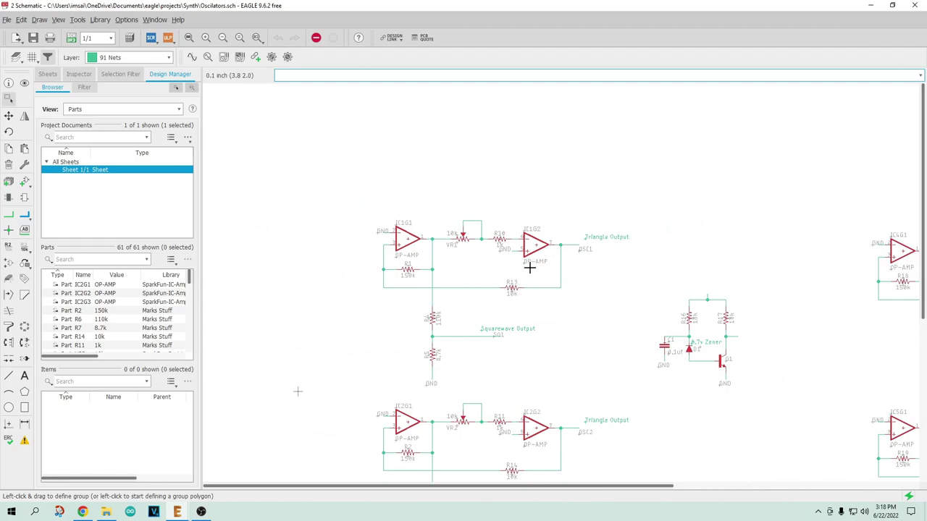
Add a horizontal CAP5/2.5 capacitor above op-amp IC1G2 and another above IC2G2
click(24, 181)
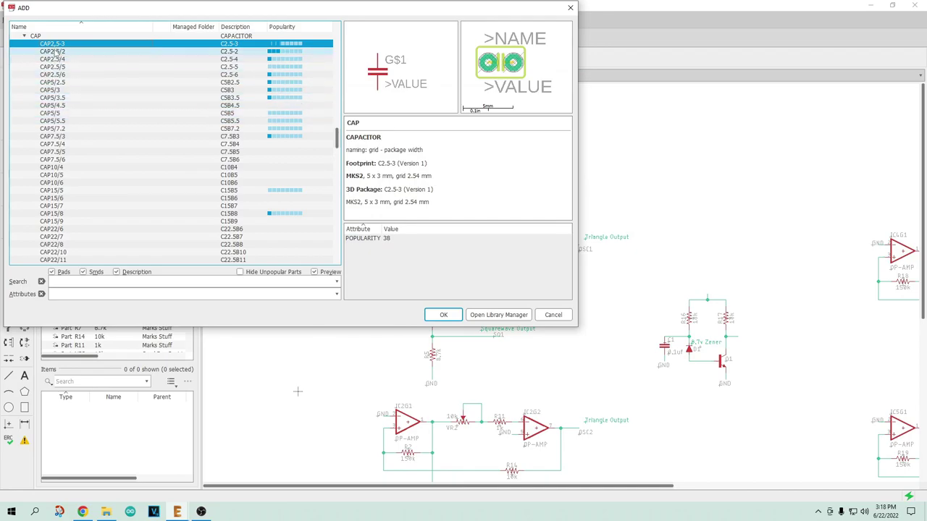
key(Down)
key(Down)
key(Down)
key(Down)
key(Down)
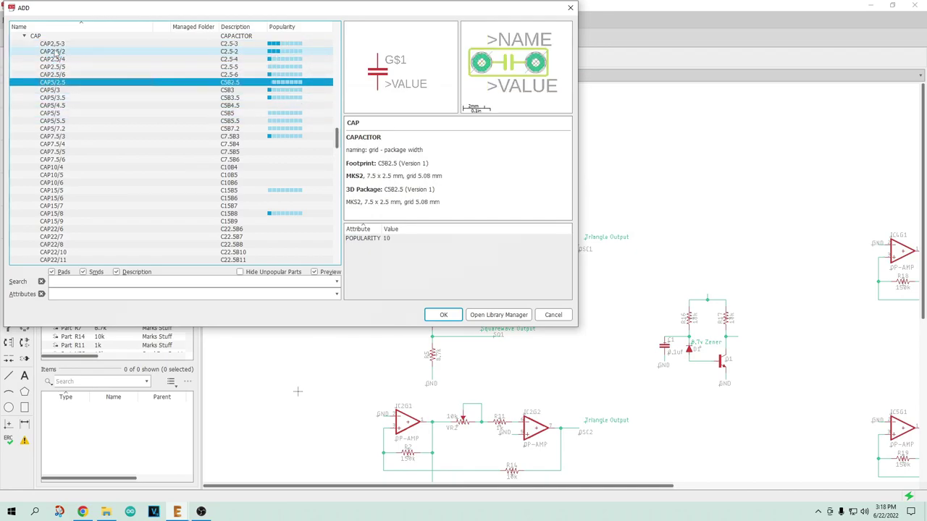
click(438, 315)
right_click(531, 212)
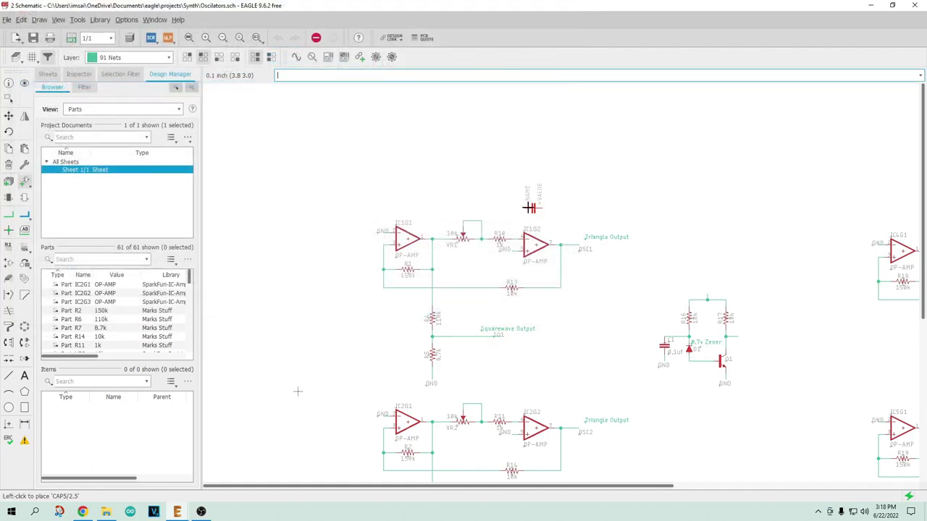
click(531, 212)
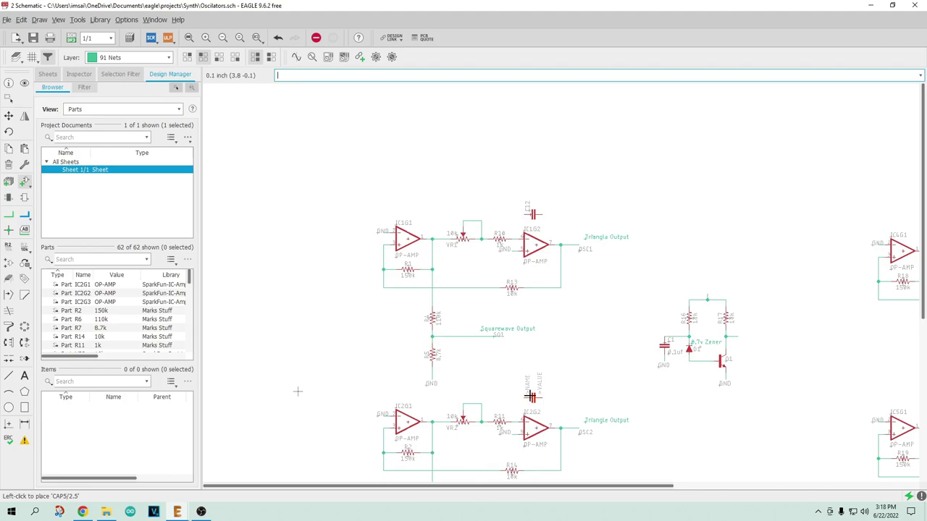
click(532, 397)
Place further CAP5/2.5 capacitors above op-amps IC3G2, IC4G2 and IC5G2
scroll(489, 362, down, 5)
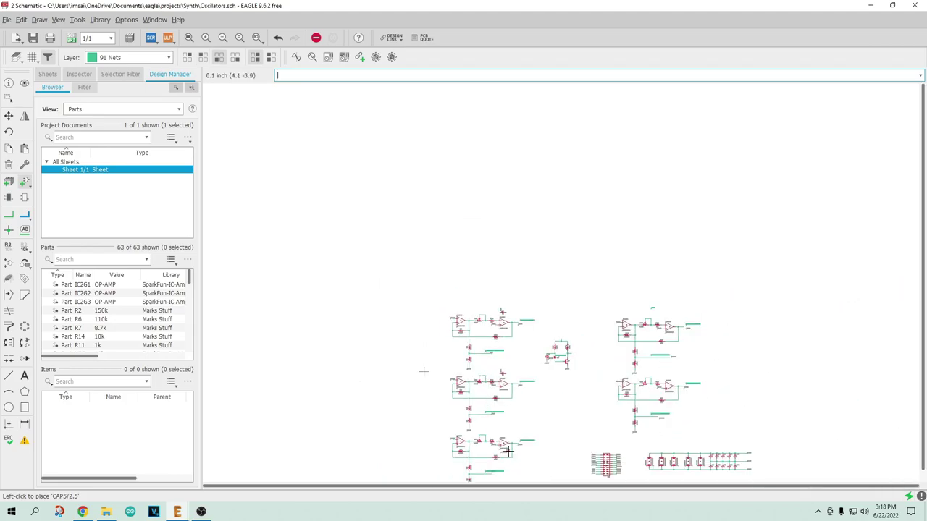
scroll(501, 430, up, 6)
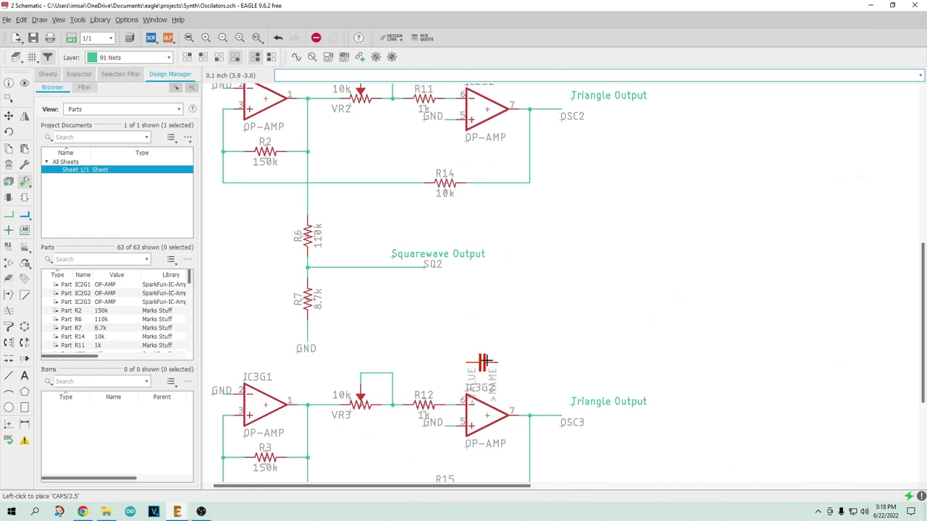
click(487, 362)
scroll(675, 313, down, 5)
scroll(909, 174, up, 5)
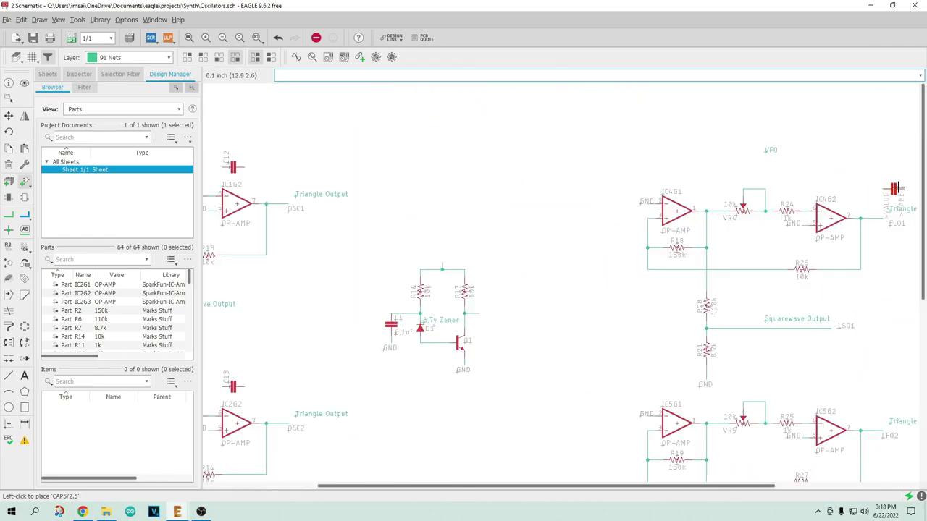
click(798, 177)
scroll(772, 339, down, 5)
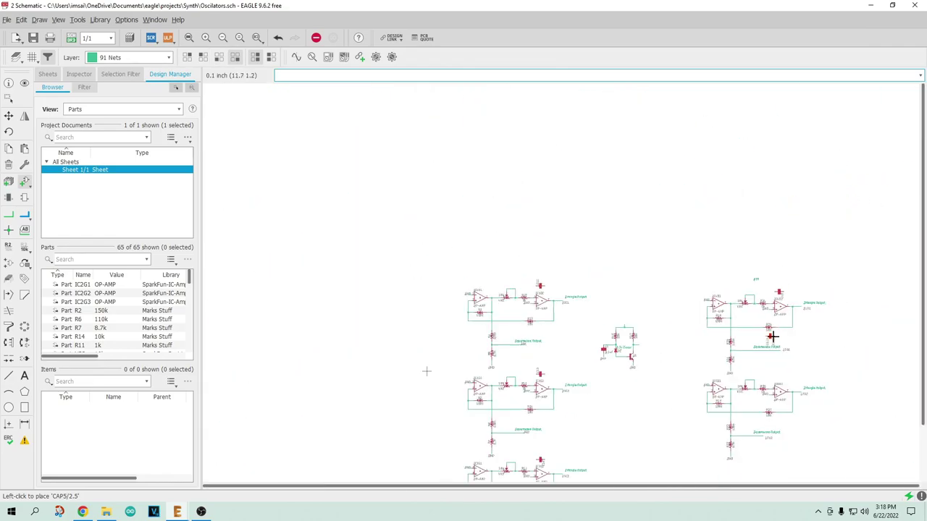
scroll(816, 408, up, 4)
click(723, 256)
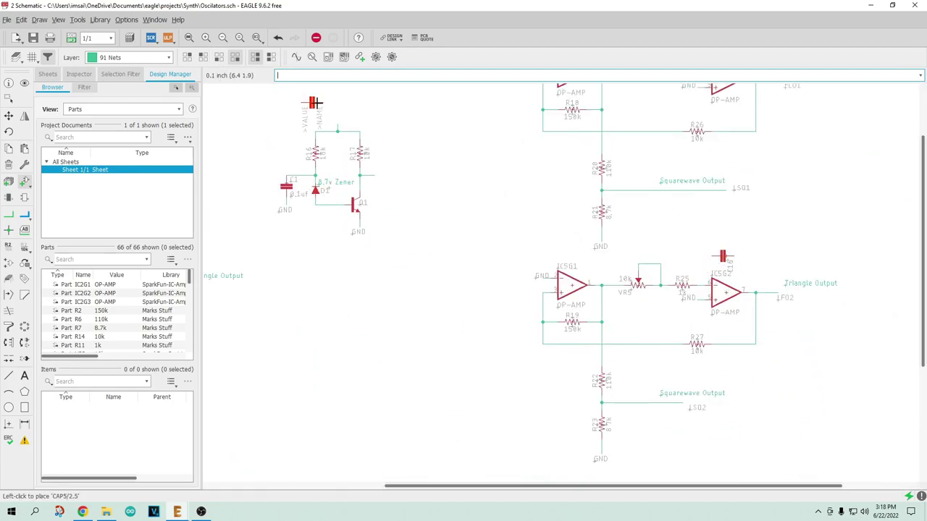
Examine the 8.7v Zener circuit with transistor Q1, and view the oscillator board layout
scroll(558, 250, down, 5)
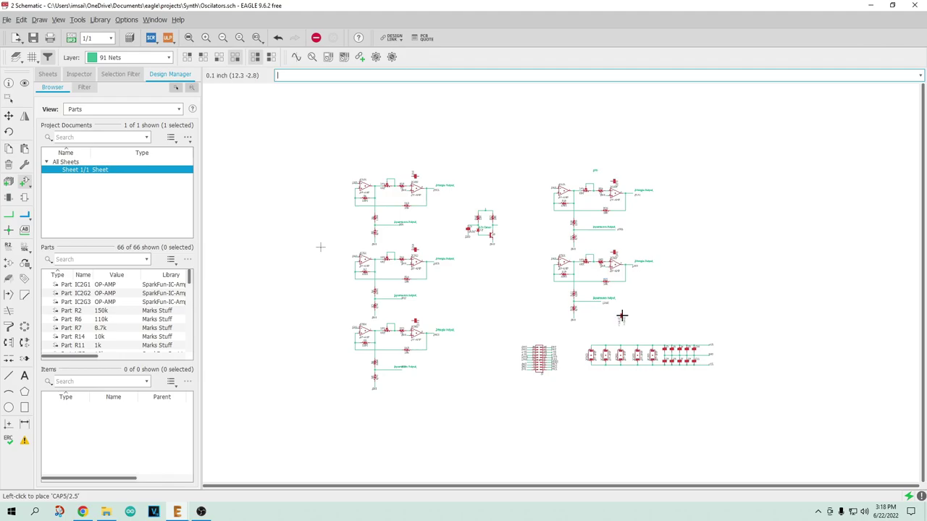
scroll(464, 215, up, 8)
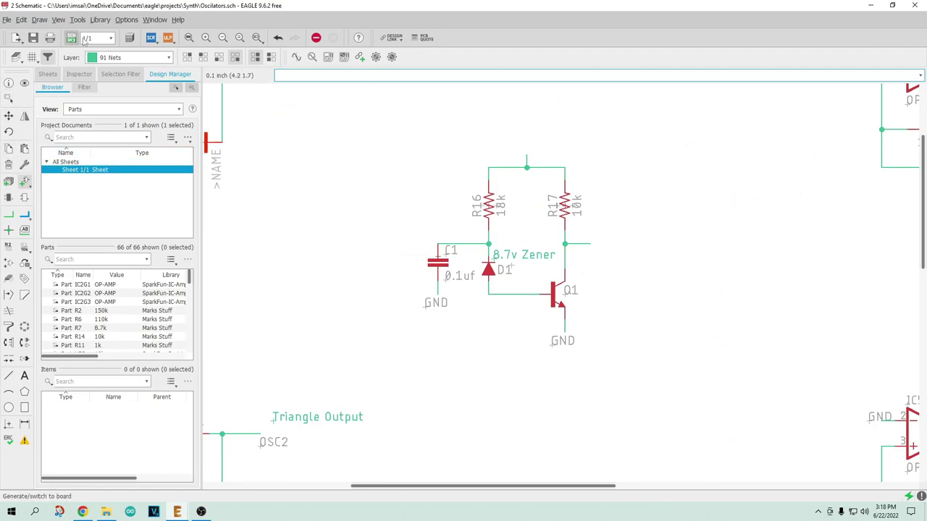
click(71, 38)
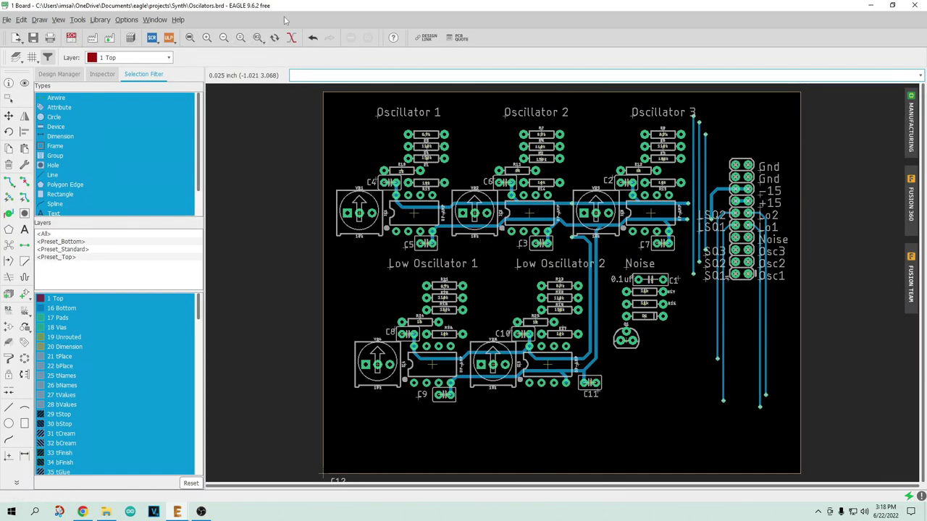
click(9, 98)
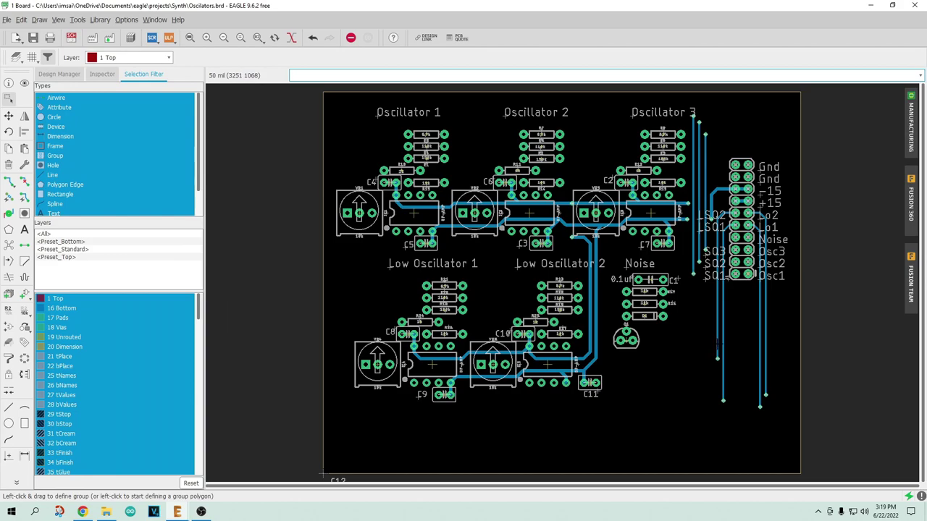
Make all layers of the oscillator board visible and inspect its traces and component placement
click(16, 58)
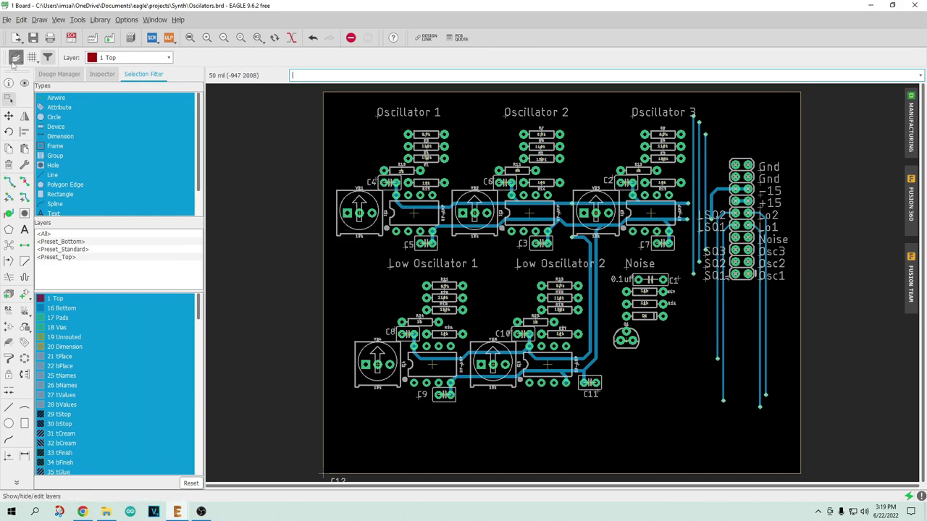
click(88, 180)
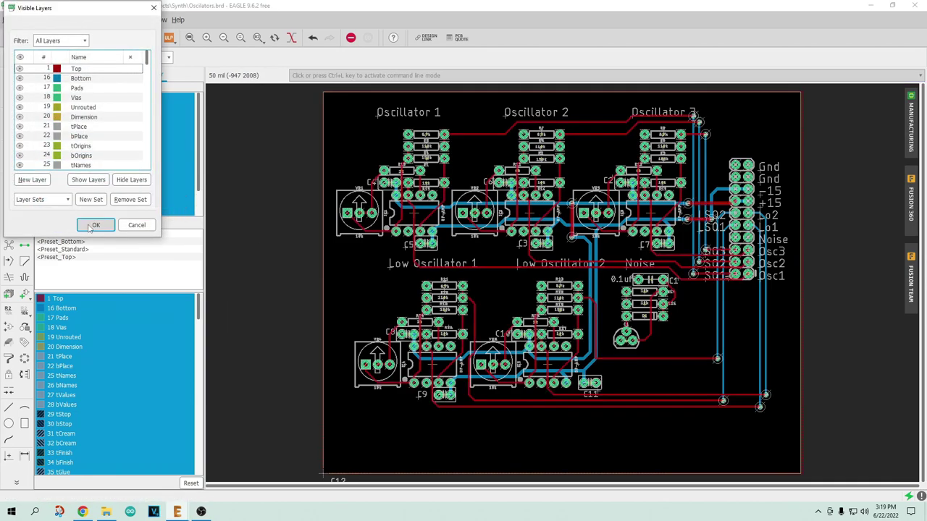
click(107, 227)
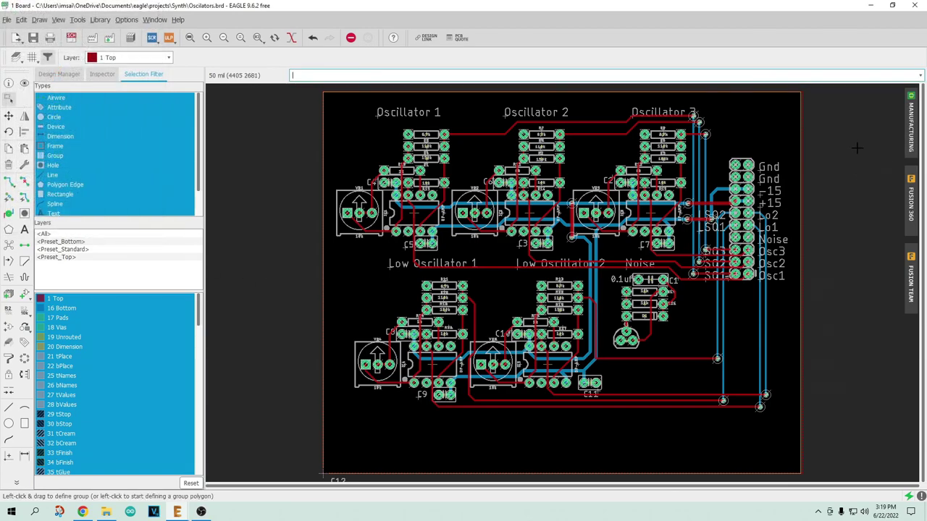
scroll(857, 130, up, 1)
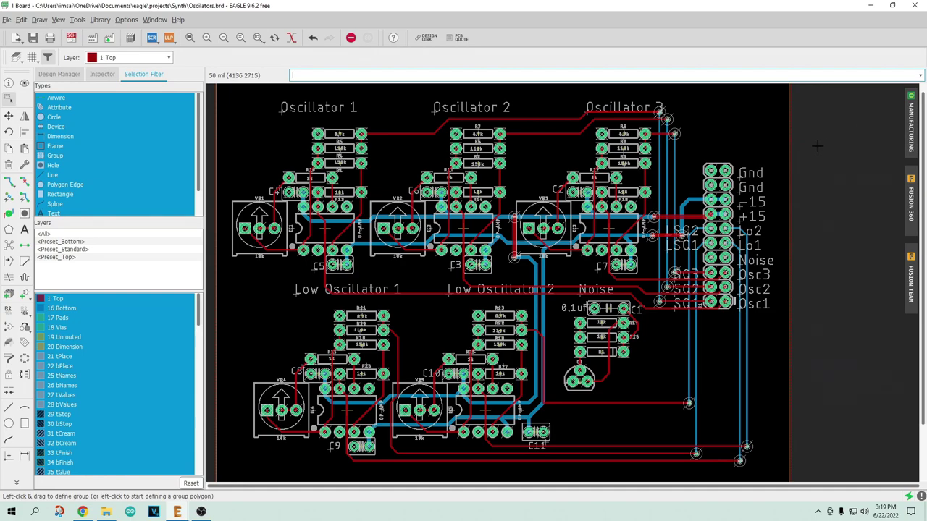
scroll(818, 146, down, 1)
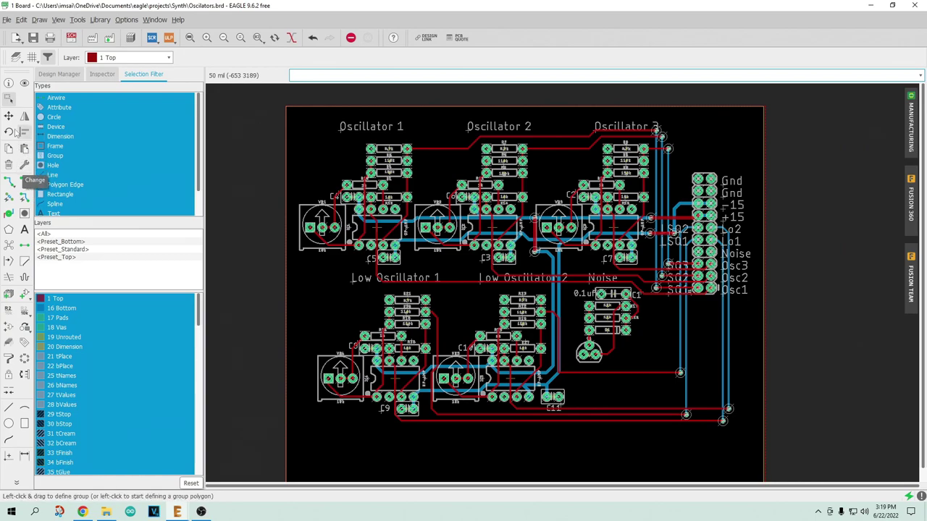
Open mixer.brd together with its schematic, saving the oscillator changes
click(14, 39)
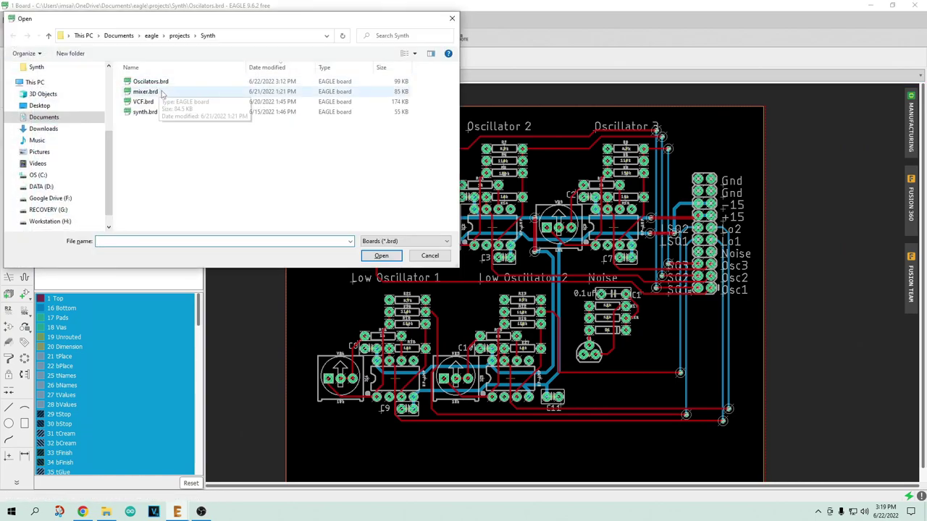
click(151, 94)
click(381, 256)
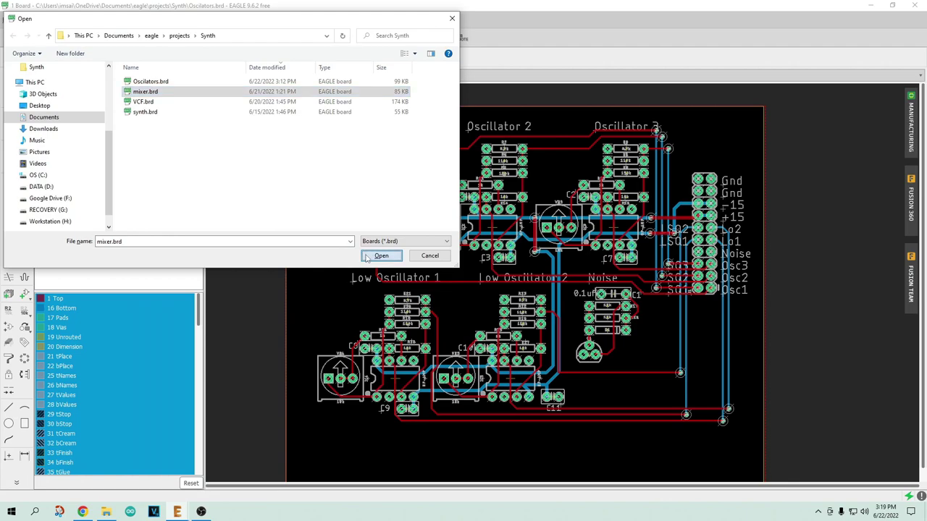
click(372, 286)
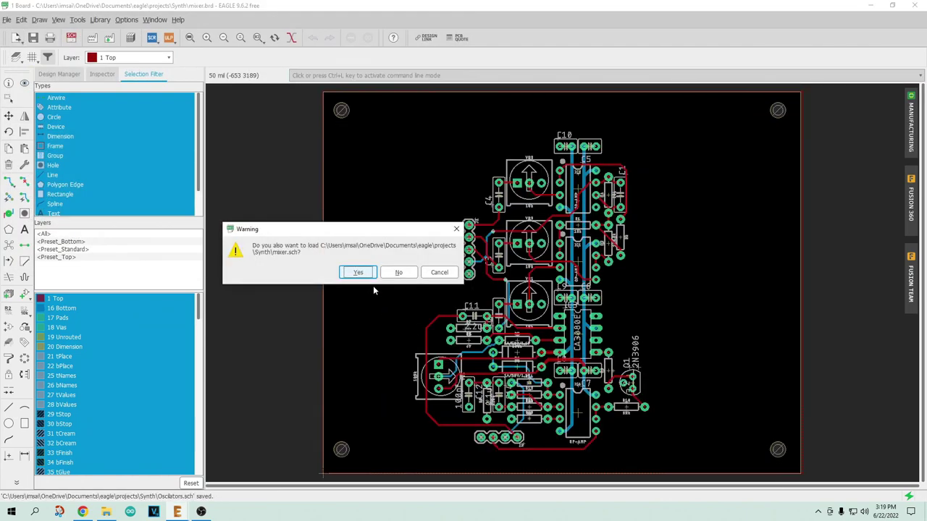
click(346, 274)
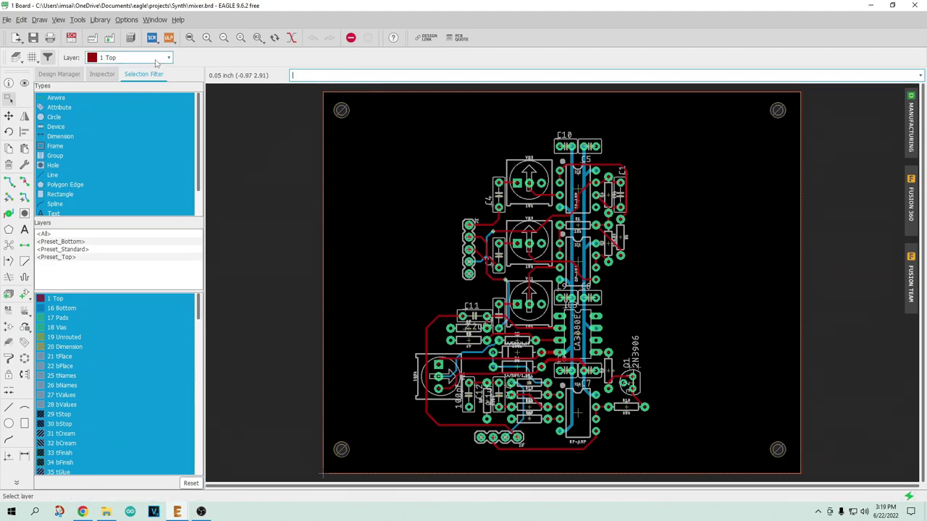
Switch to the mixer schematic and examine the three-input mixer stage and the voltage controlled amplifier
click(72, 38)
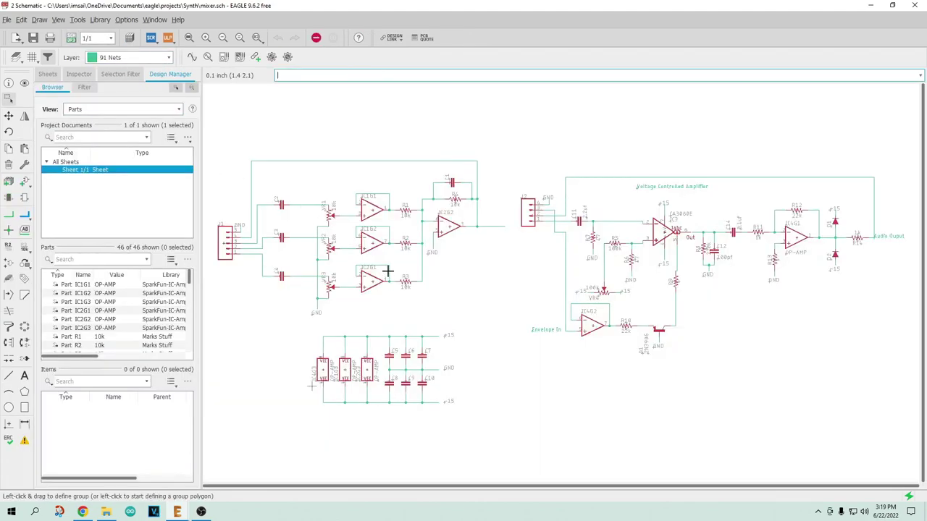
scroll(356, 244, up, 3)
scroll(409, 274, down, 4)
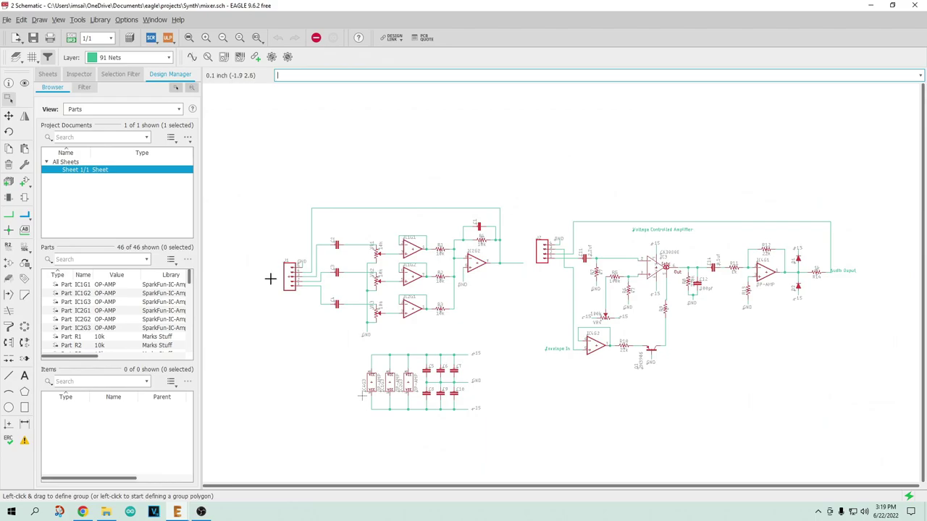
scroll(268, 279, up, 2)
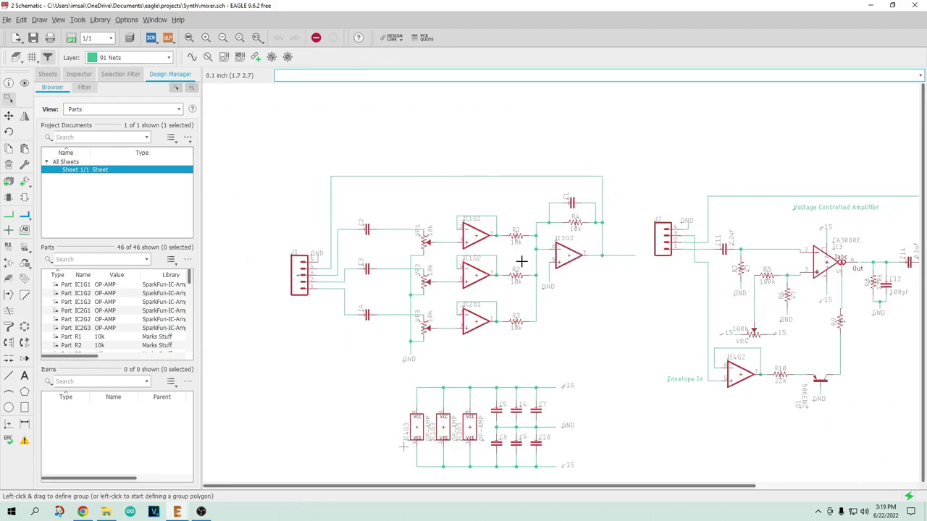
scroll(459, 252, down, 3)
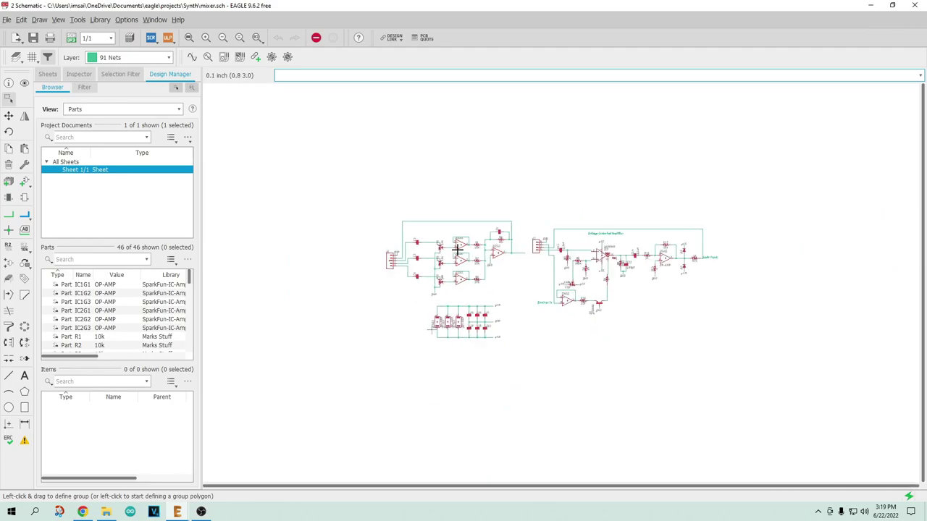
scroll(671, 224, up, 3)
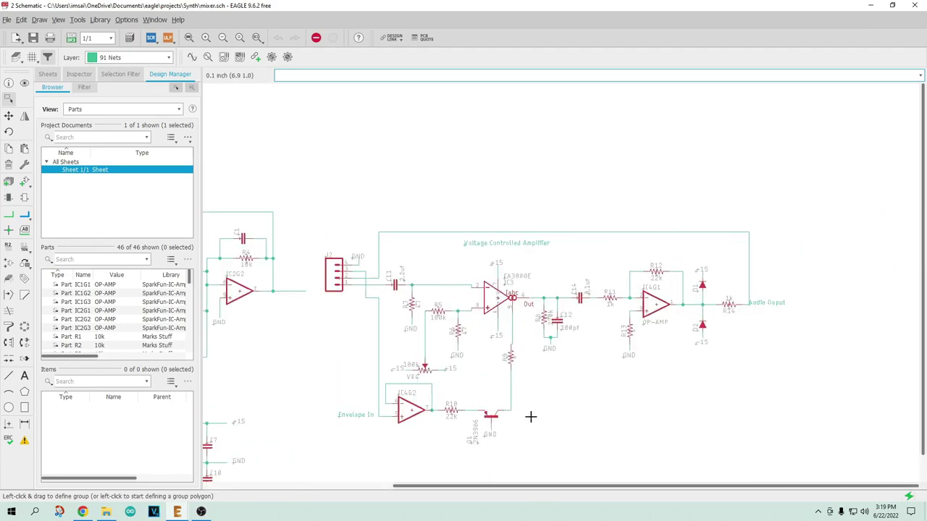
Examine the voltage controlled amplifier's CA3080E, output op-amp and envelope input with transistor Q1 in relation to the whole mixer schematic
scroll(507, 432, up, 1)
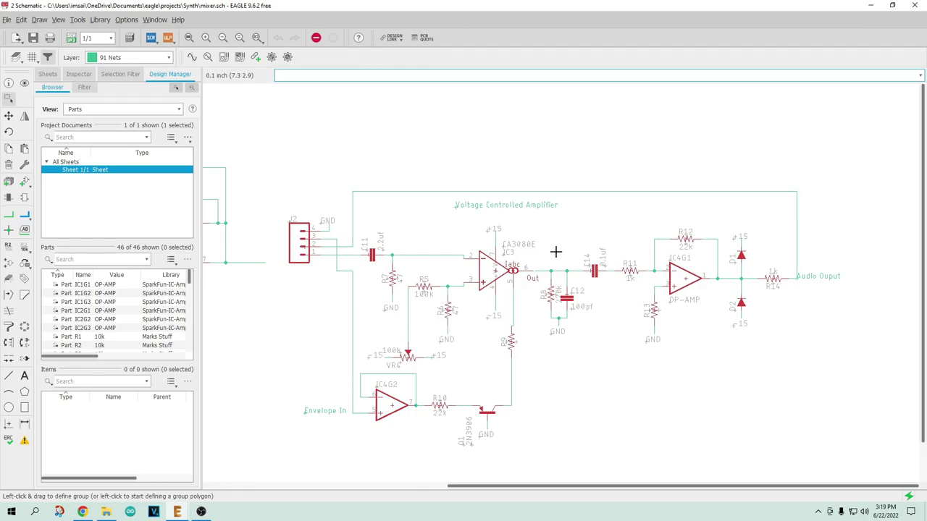
scroll(611, 355, down, 4)
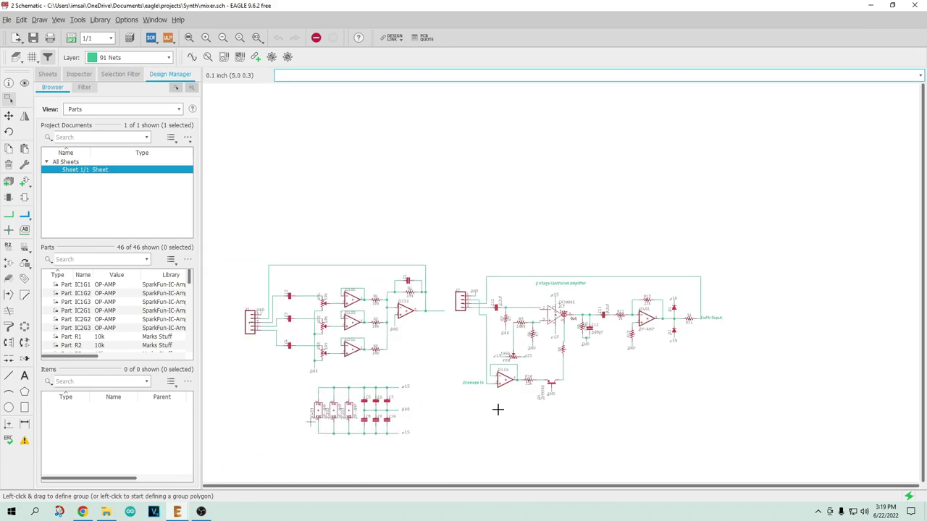
scroll(498, 410, up, 4)
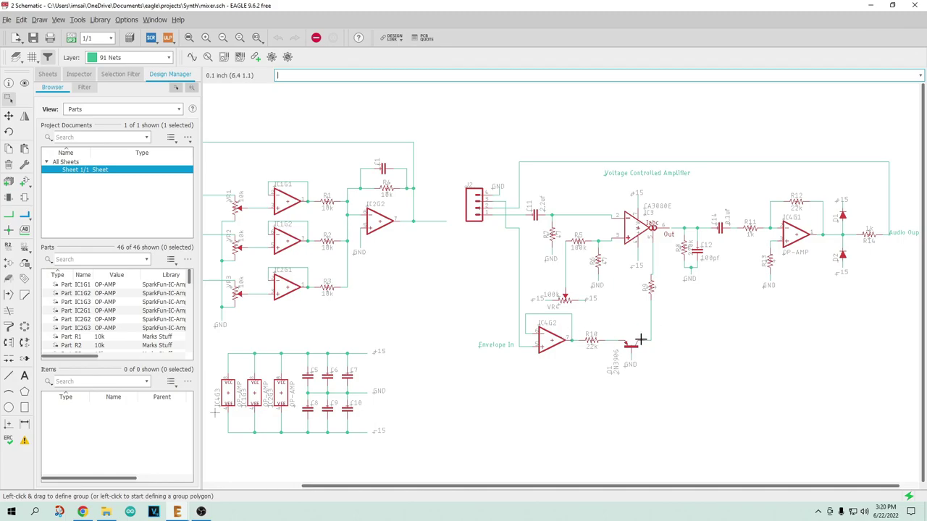
scroll(602, 346, down, 3)
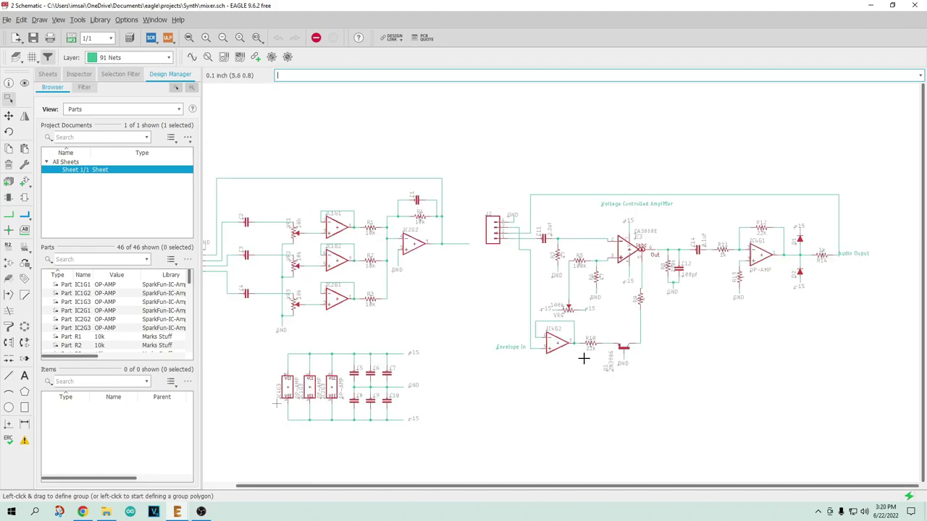
Switch to the mixer board layout and inspect its component placement and traces
click(72, 38)
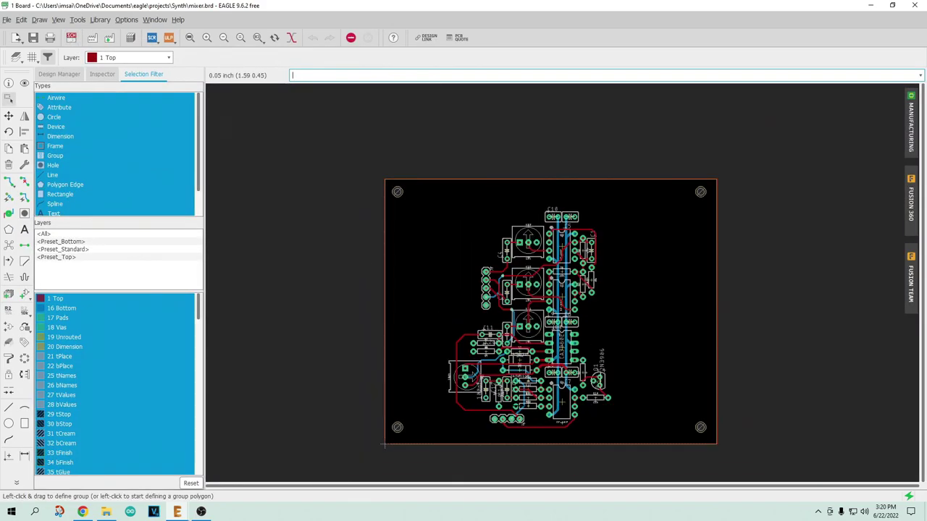
scroll(528, 422, up, 2)
scroll(528, 422, down, 1)
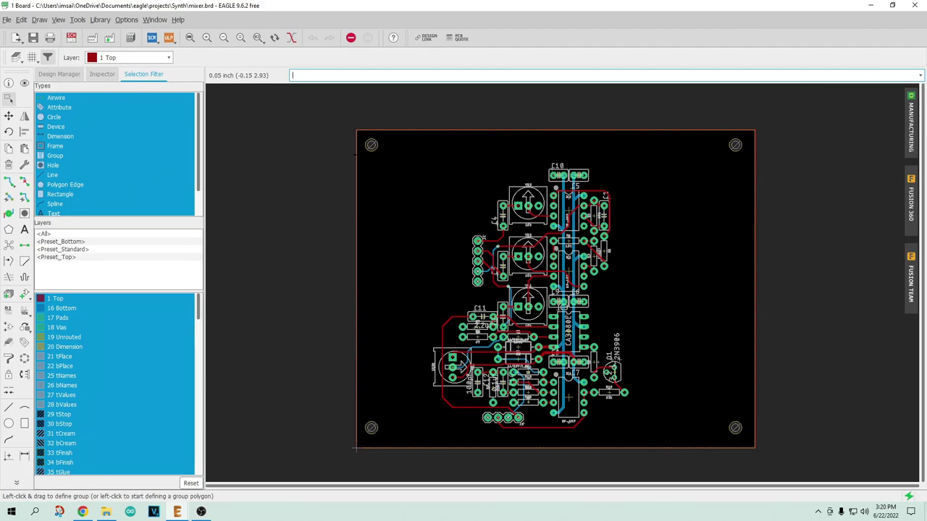